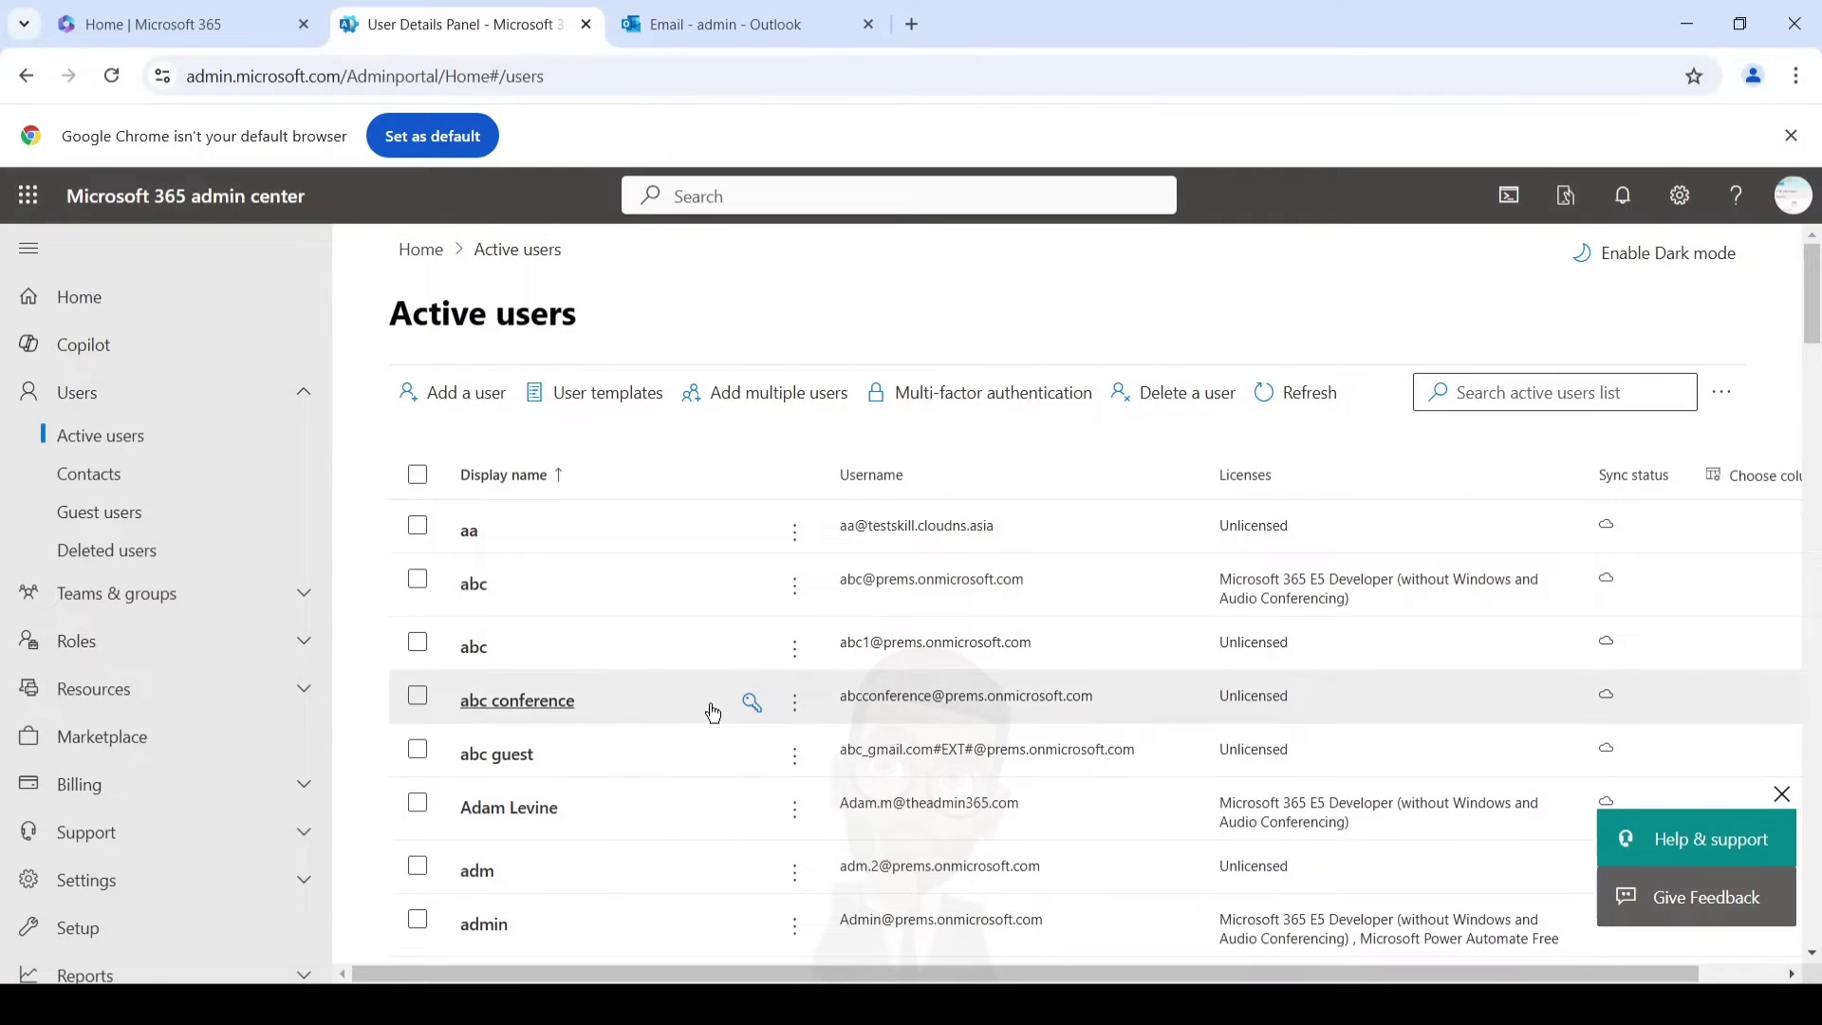
# Switch to the Home | Microsoft 365 browser tab to show the Microsoft 365 home page.
pyautogui.click(195, 25)
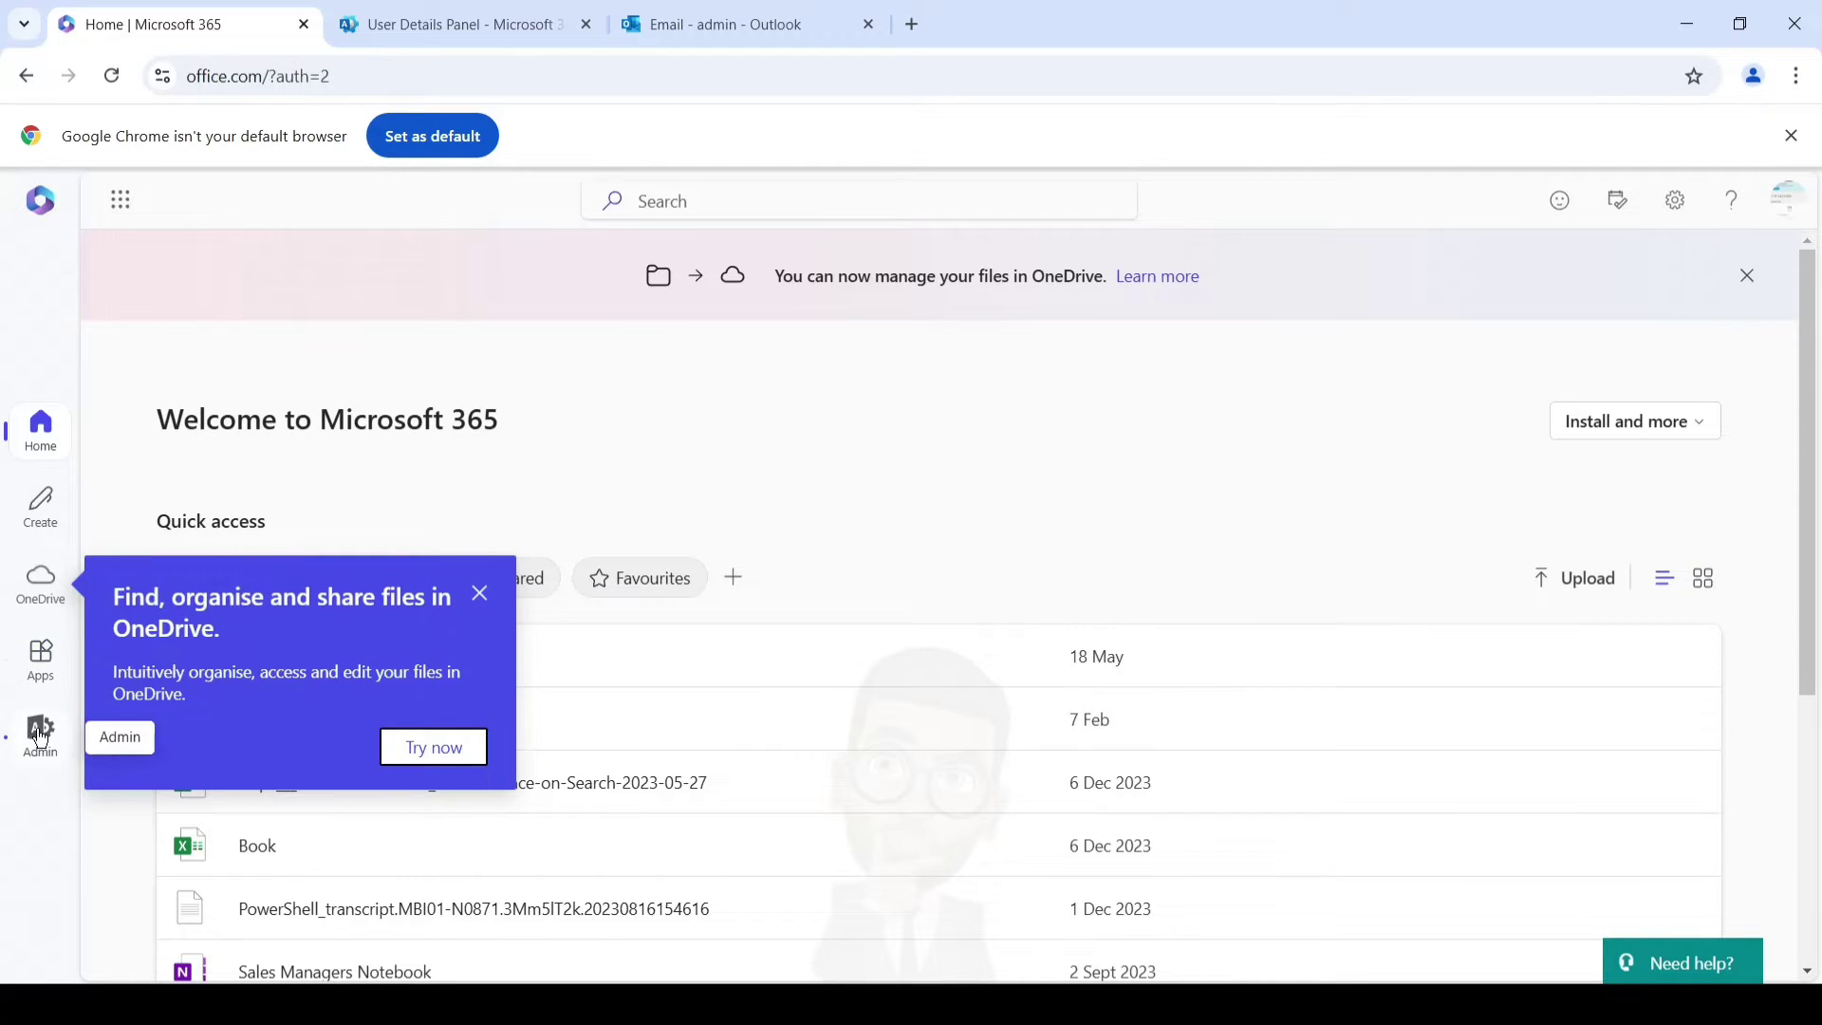
# Go from the Microsoft 365 home page back to the admin center's Active users page.
pyautogui.click(130, 218)
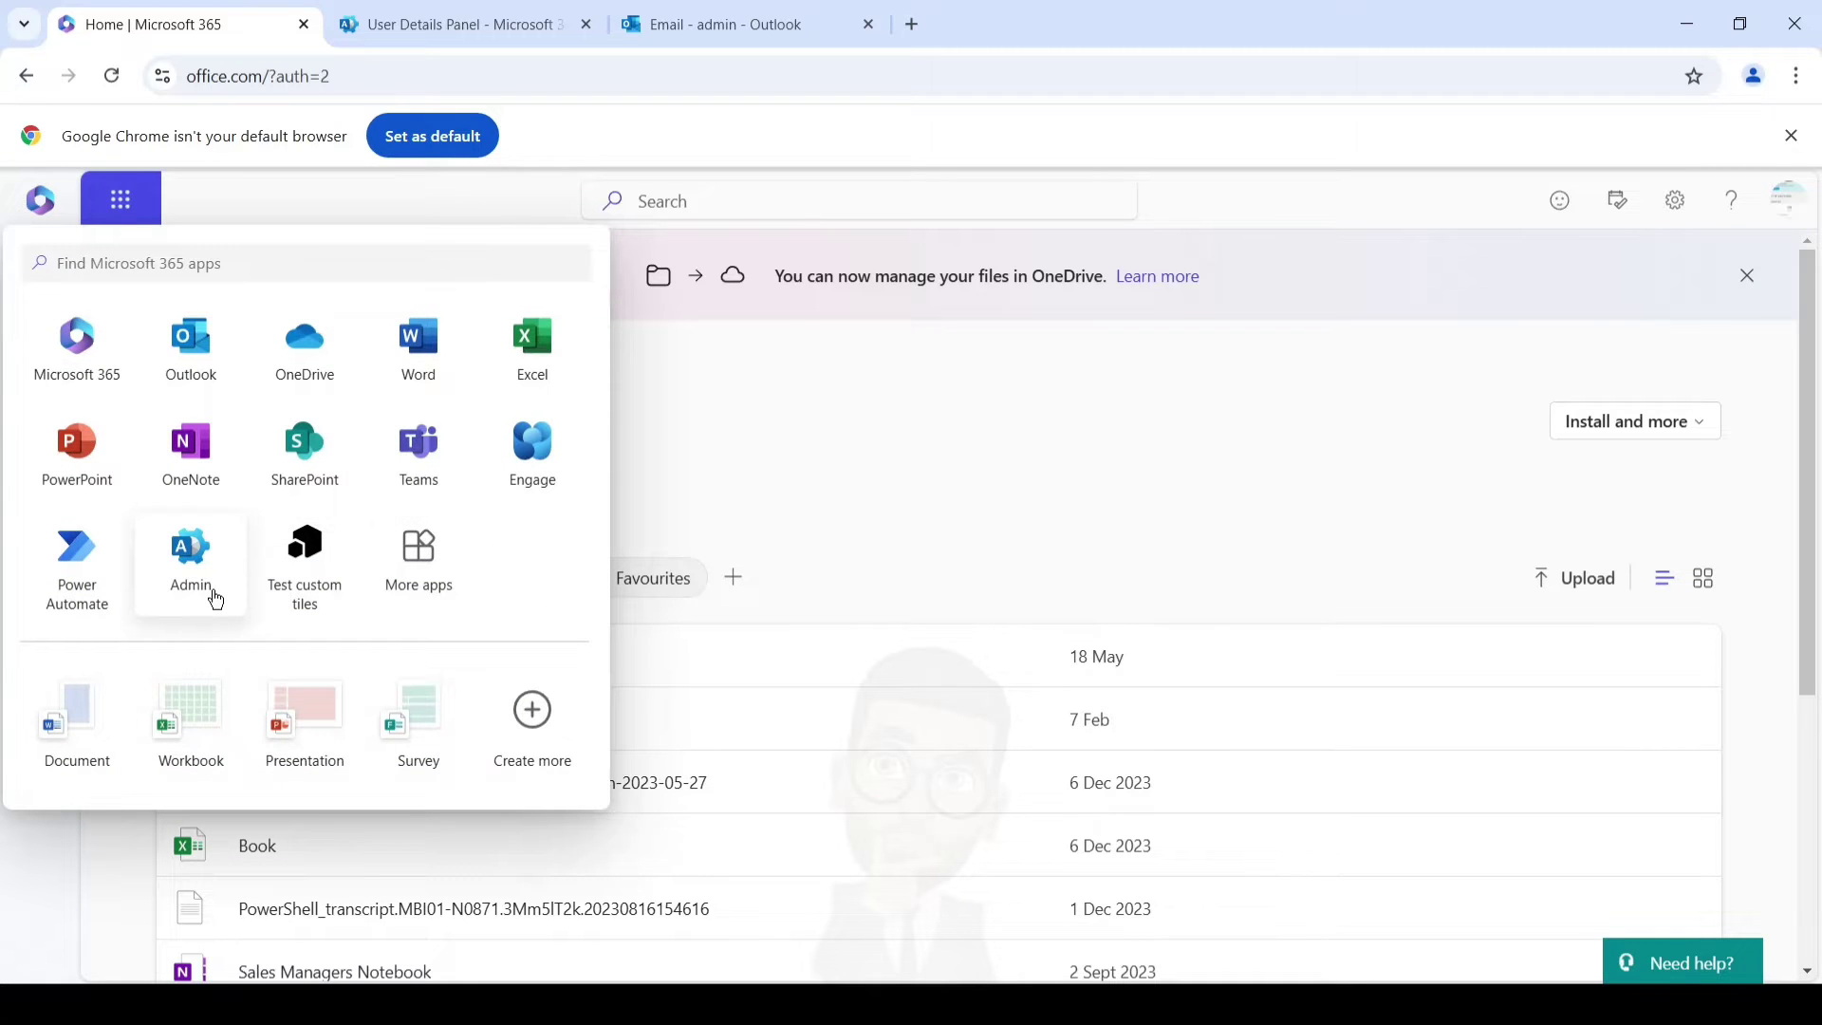
pyautogui.click(438, 22)
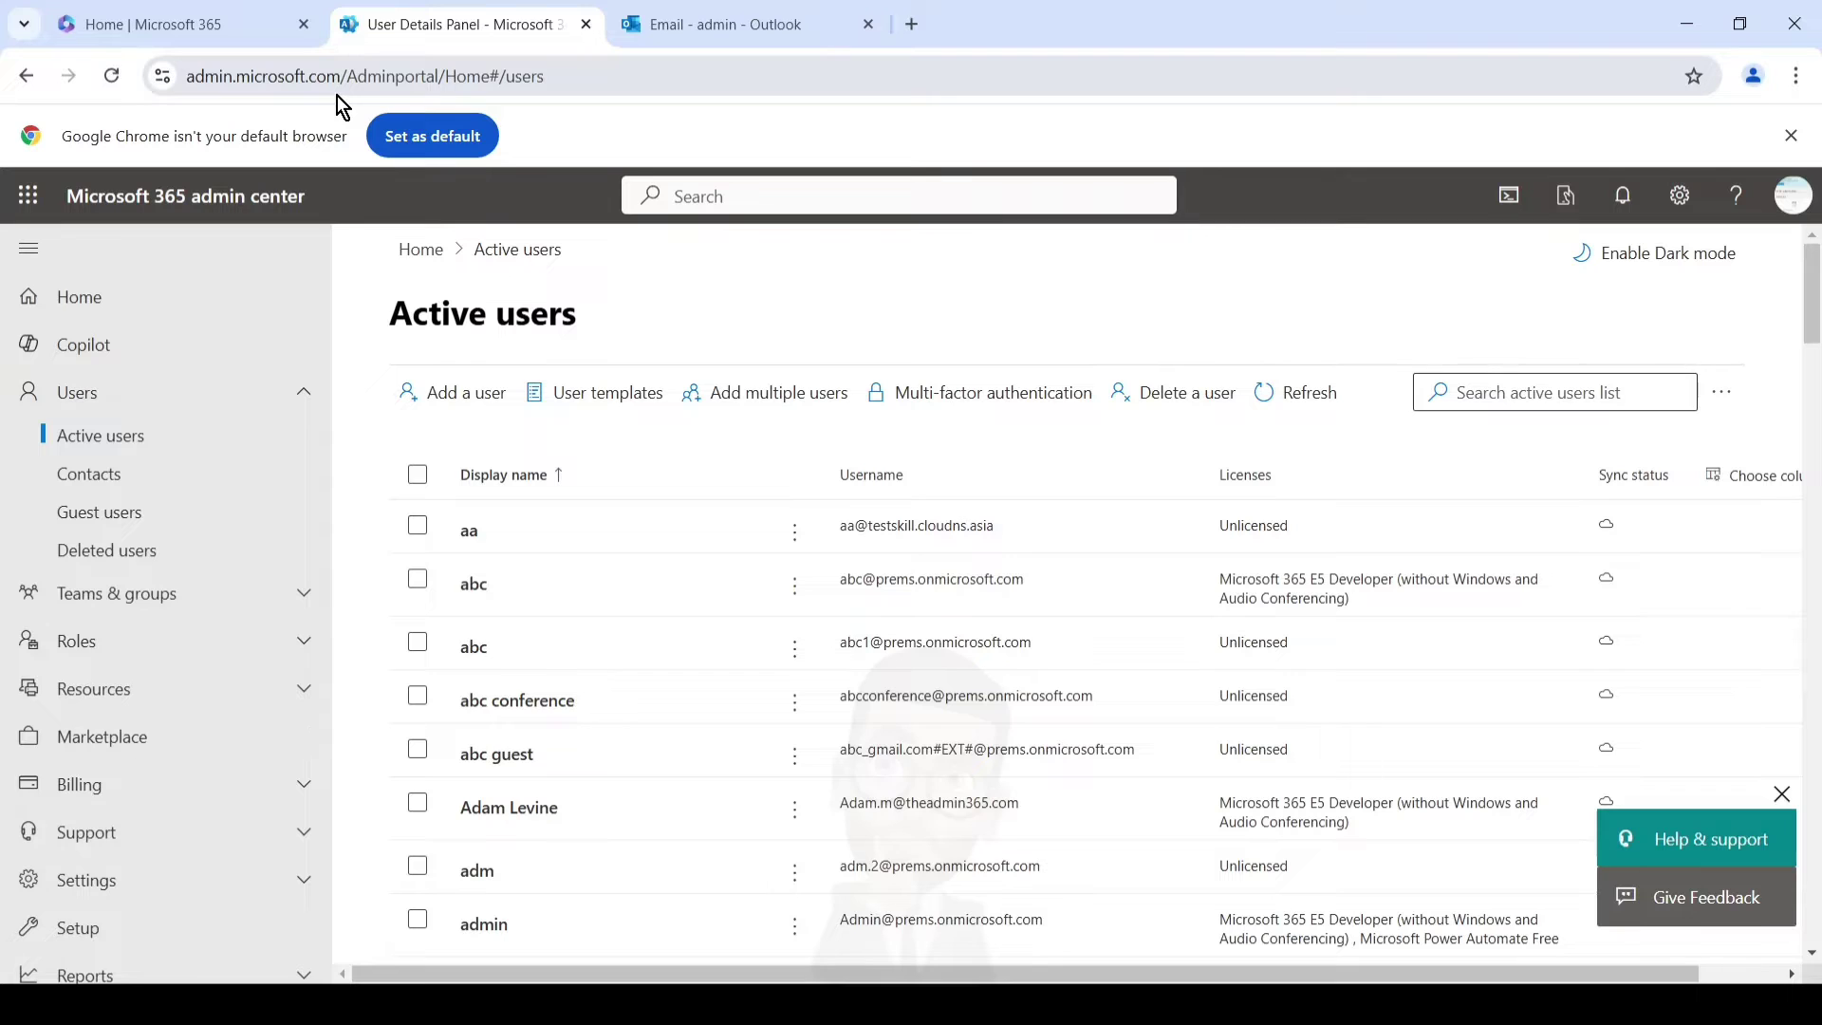
# Expand Users and scroll the Active users list down to the admin license account.
pyautogui.scroll(-5, 155, 479)
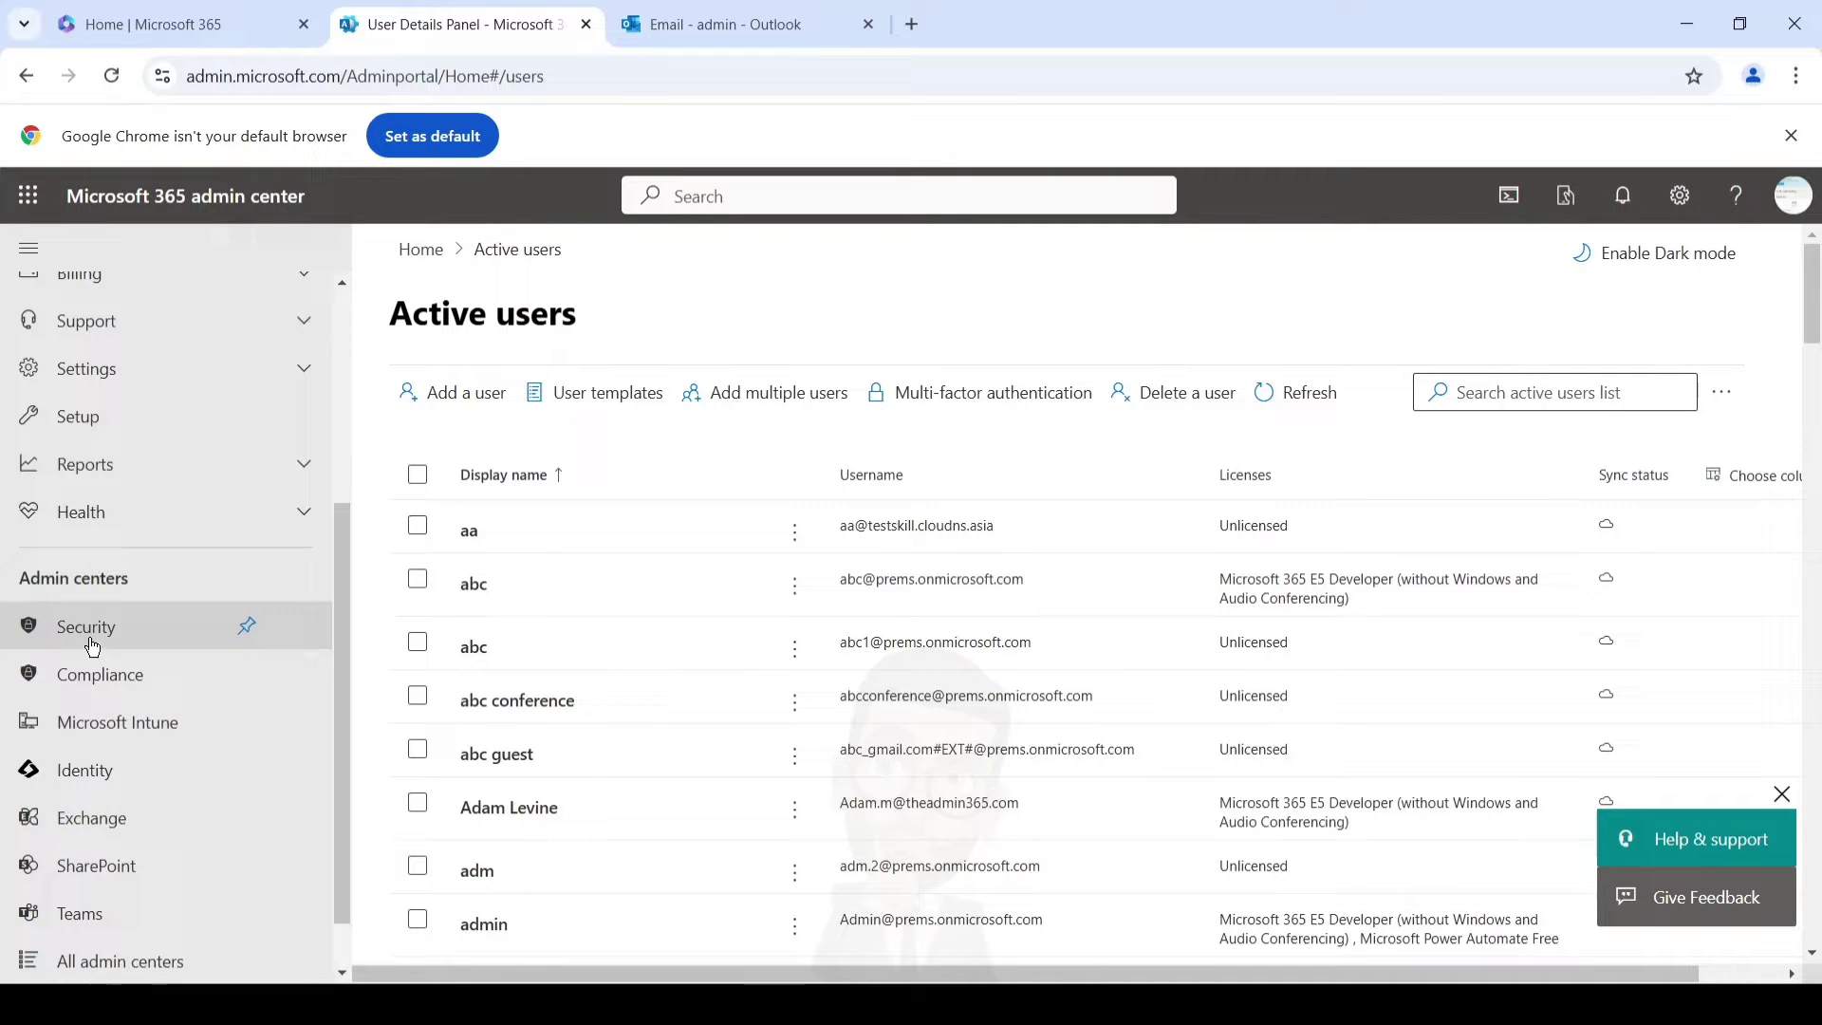
pyautogui.scroll(5, 151, 574)
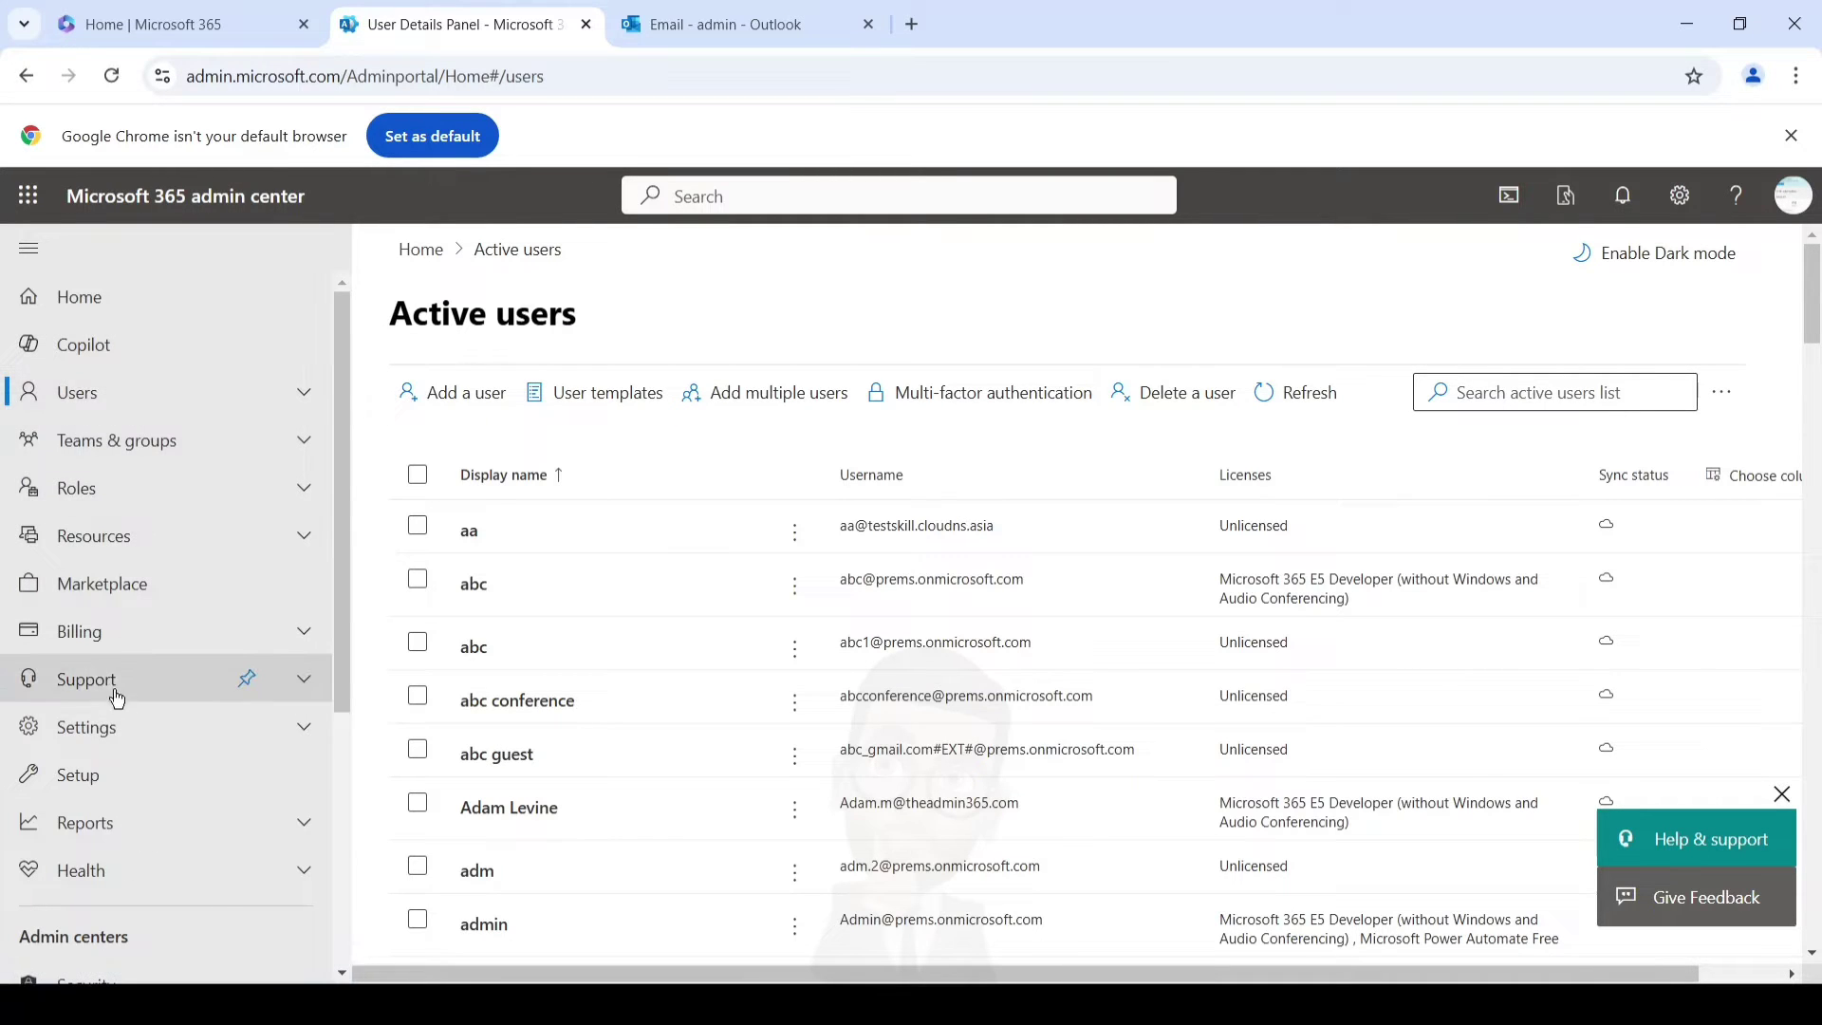
pyautogui.click(145, 404)
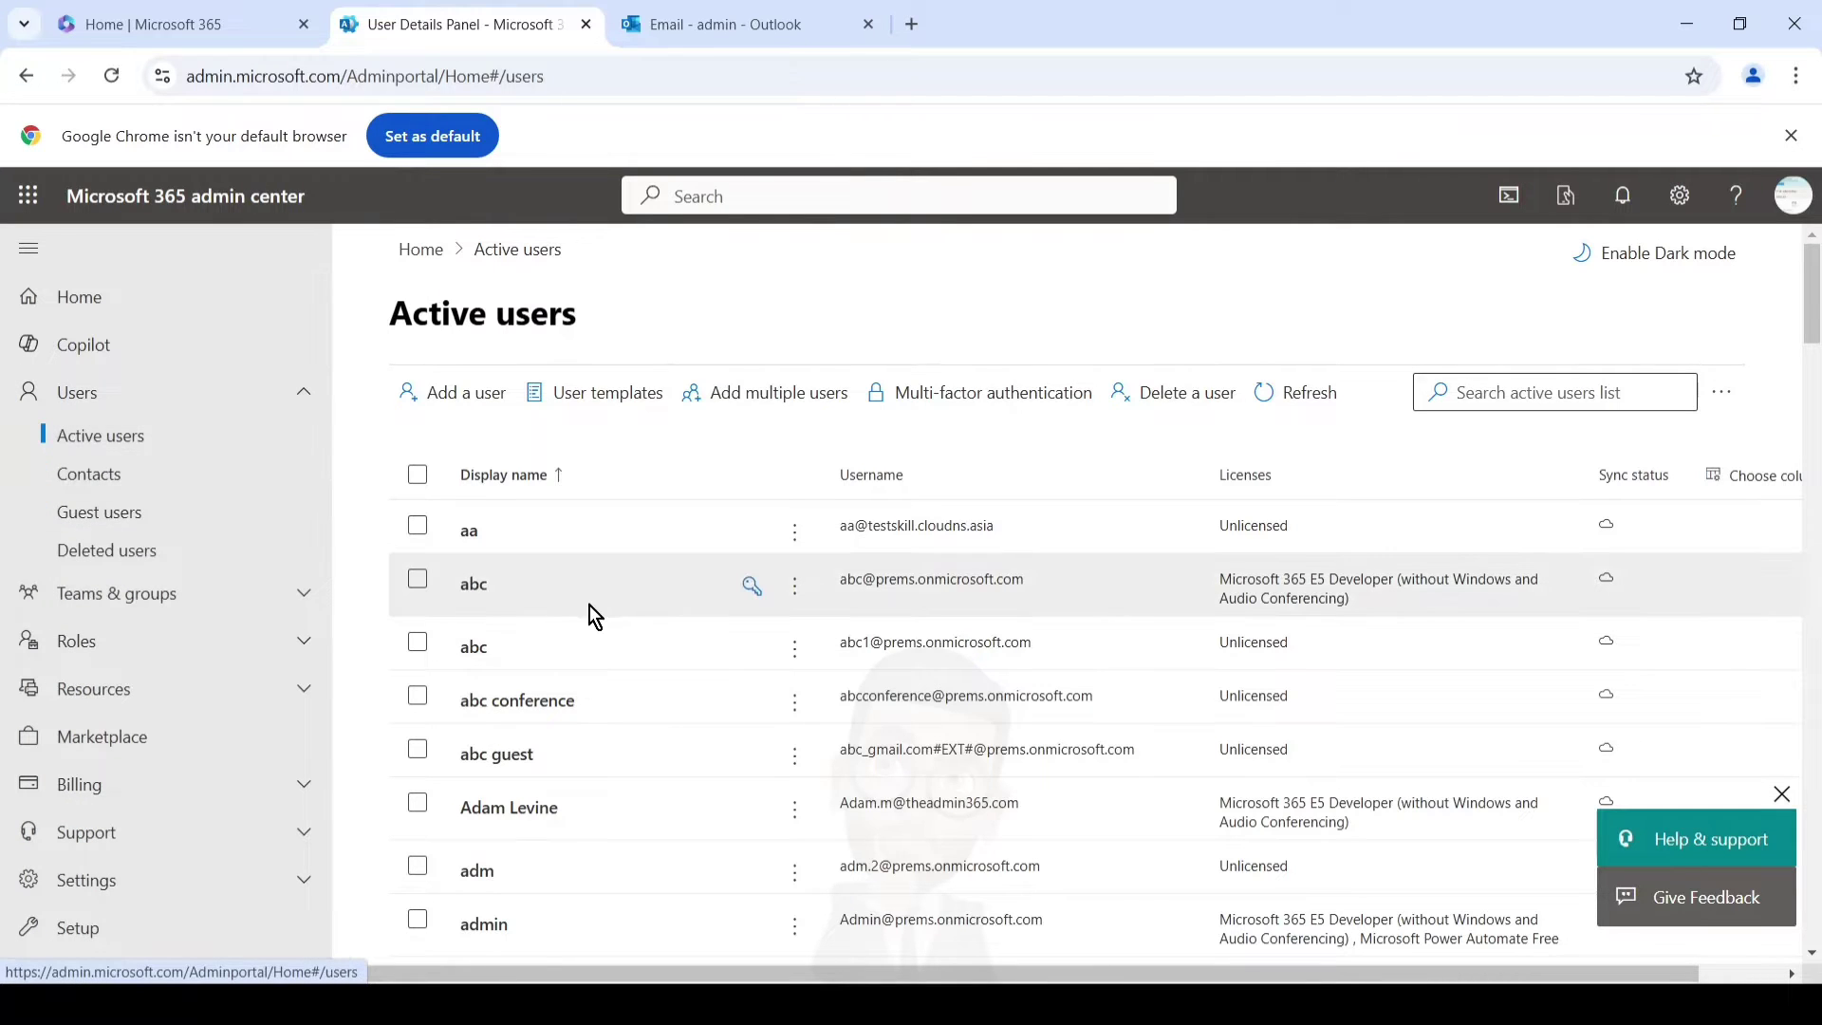
pyautogui.scroll(-1, 647, 596)
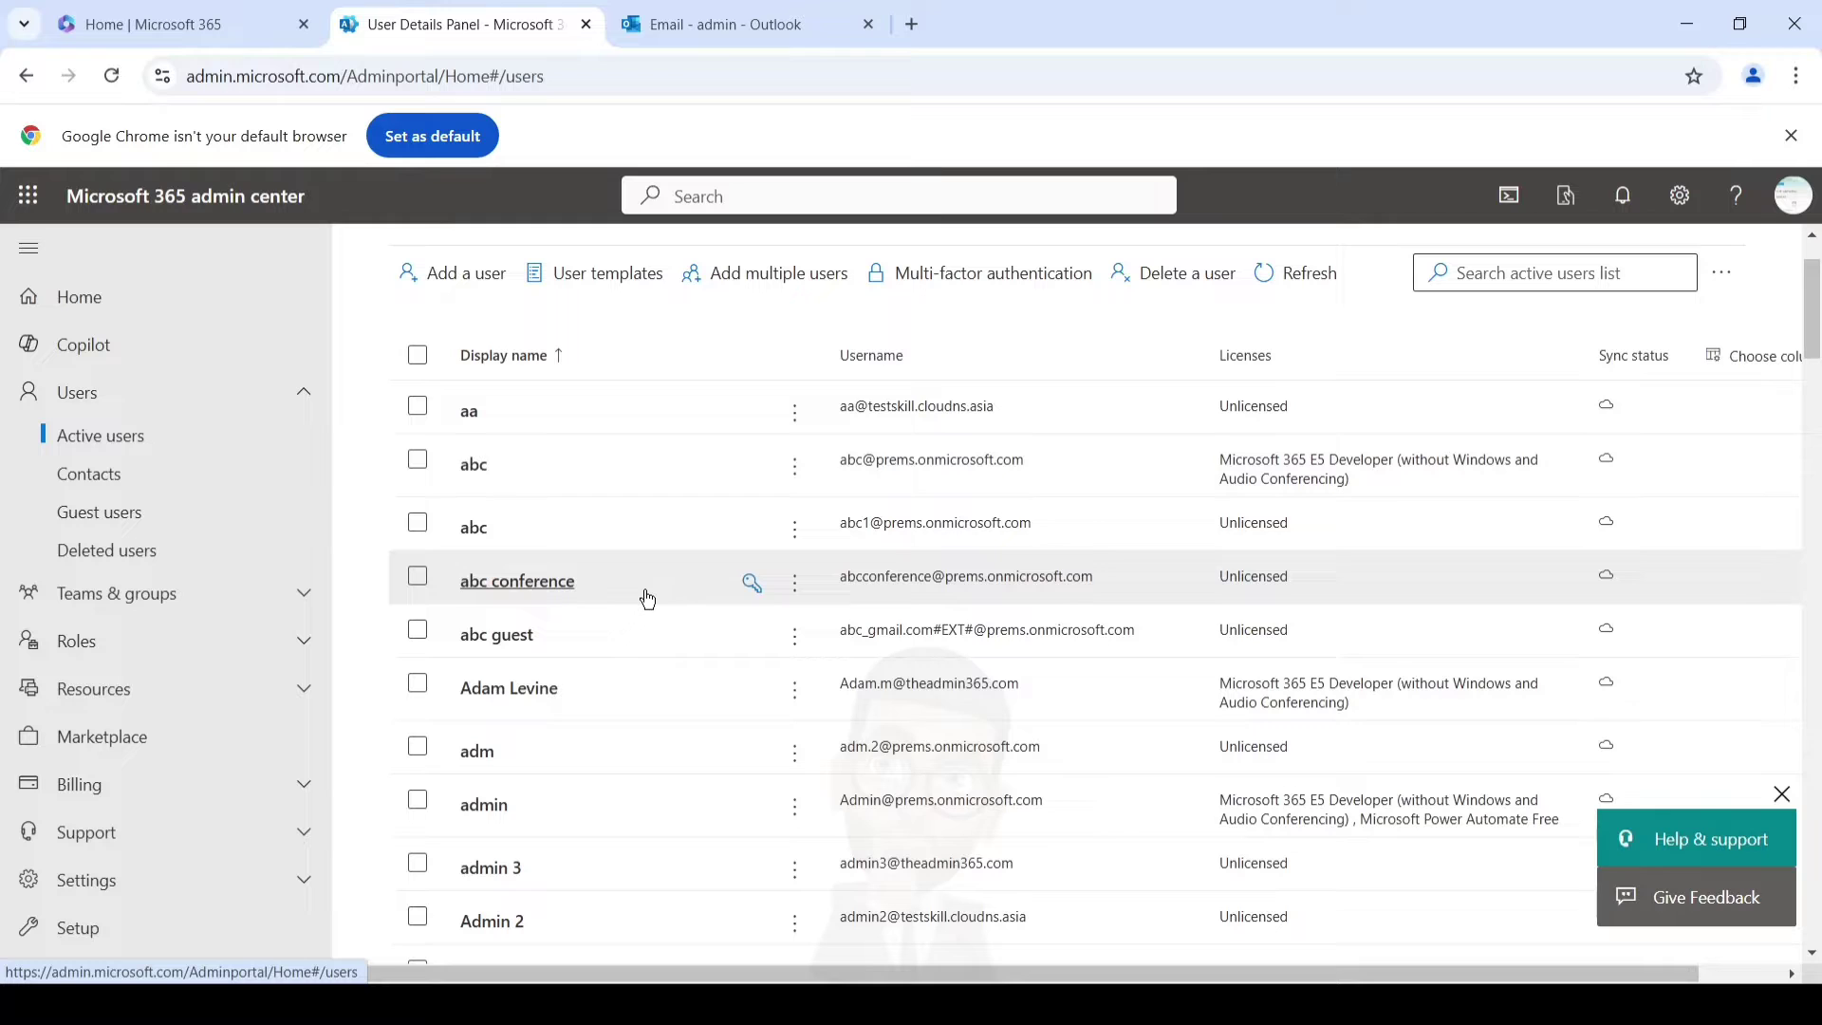
pyautogui.scroll(-2, 647, 596)
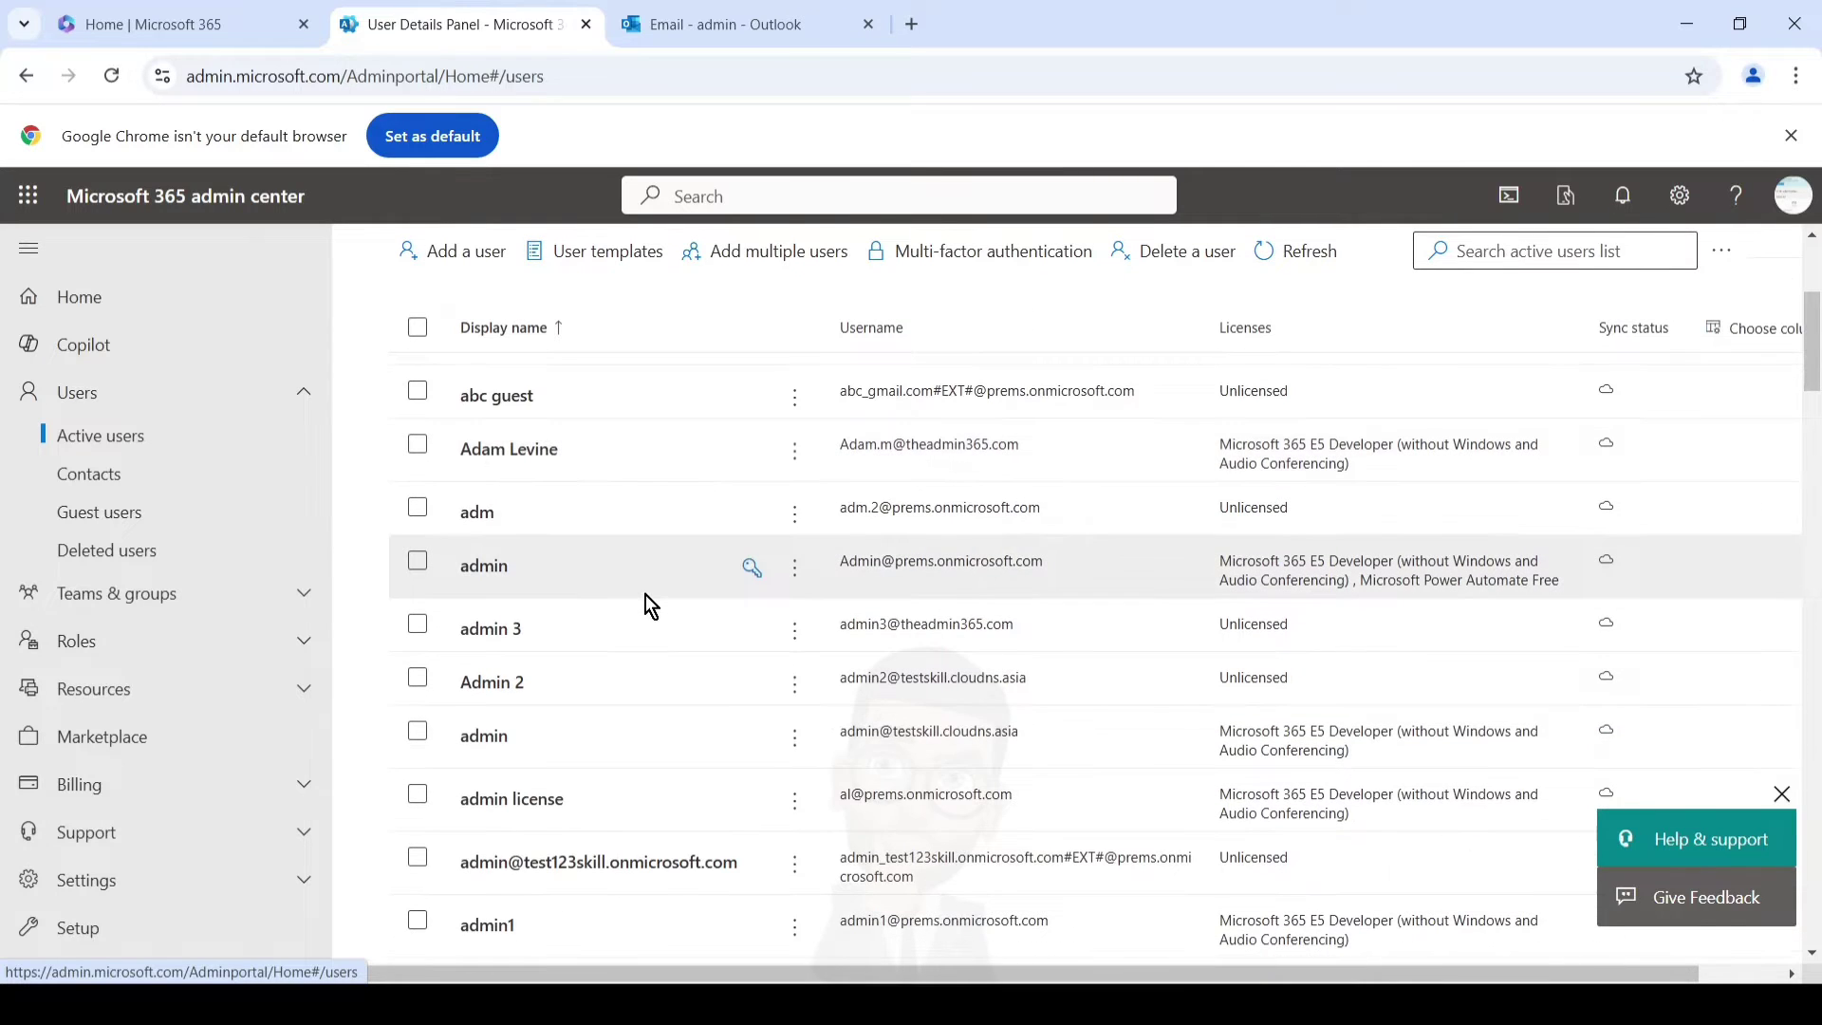
pyautogui.scroll(-1, 646, 595)
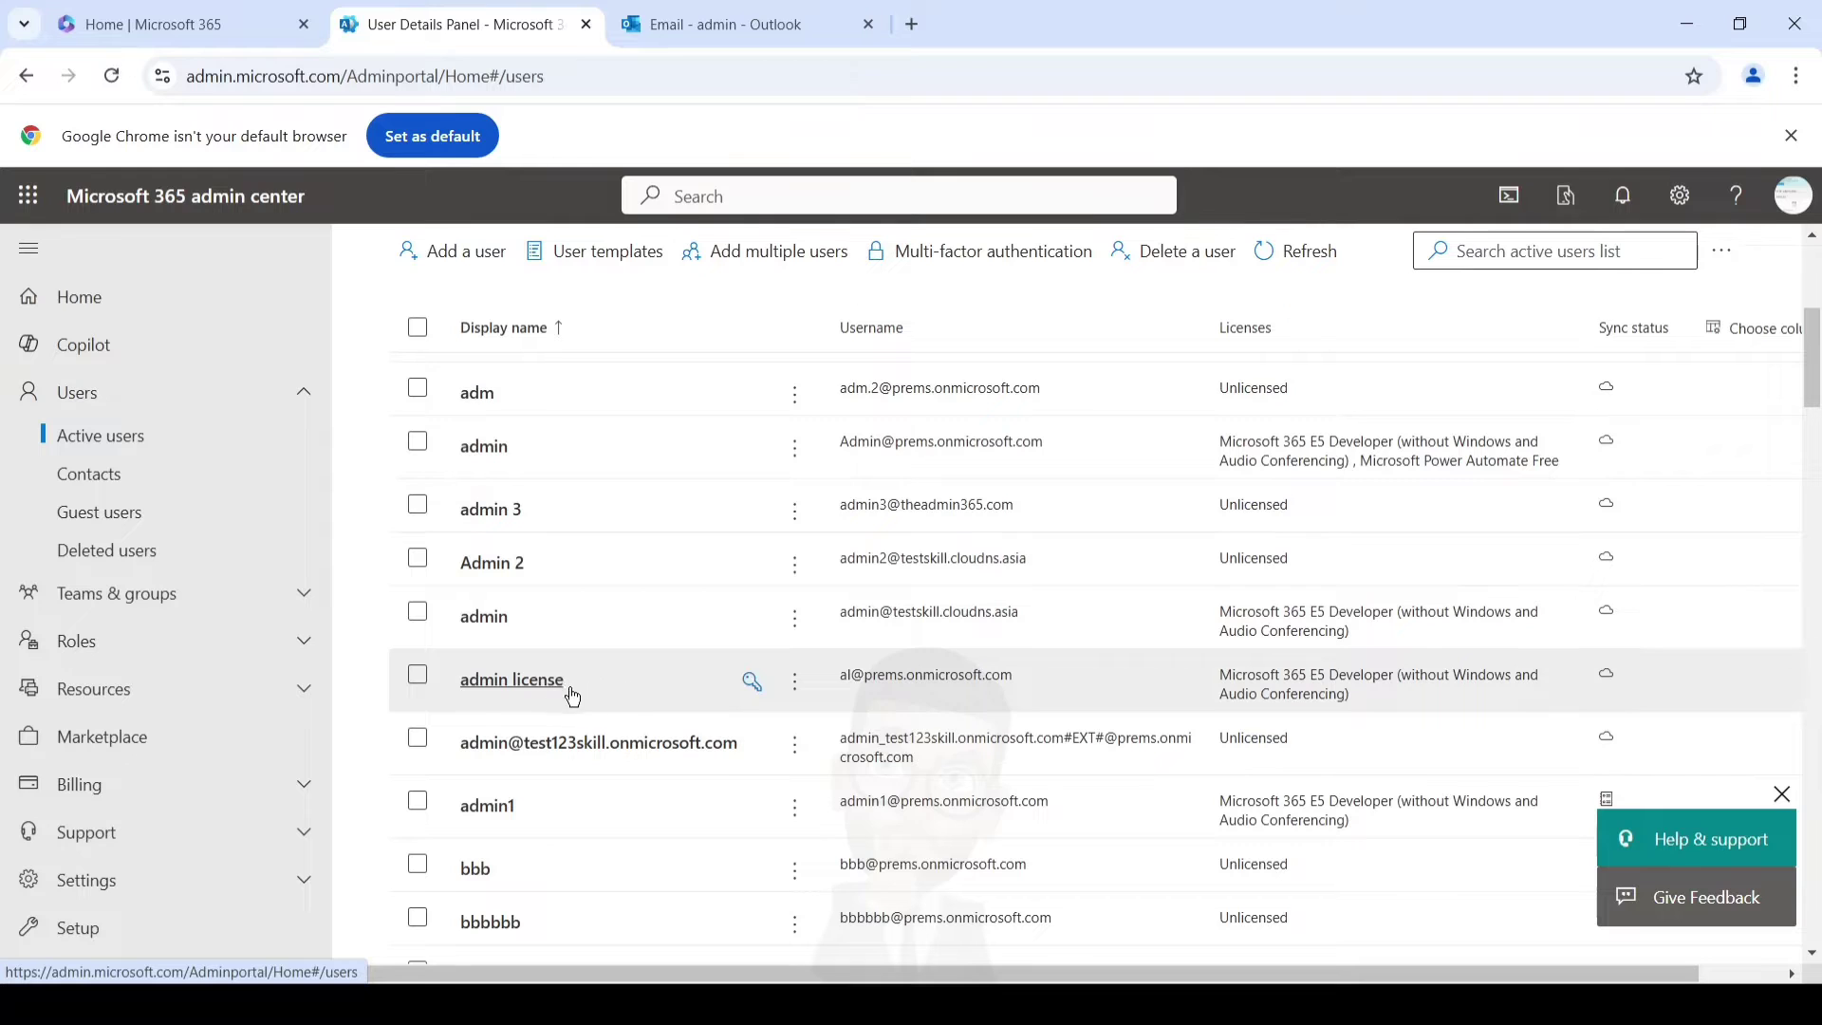
# Open admin license's Mail tab: 84.99MB of 100GB used, automatic replies off, no forwarding.
pyautogui.click(527, 693)
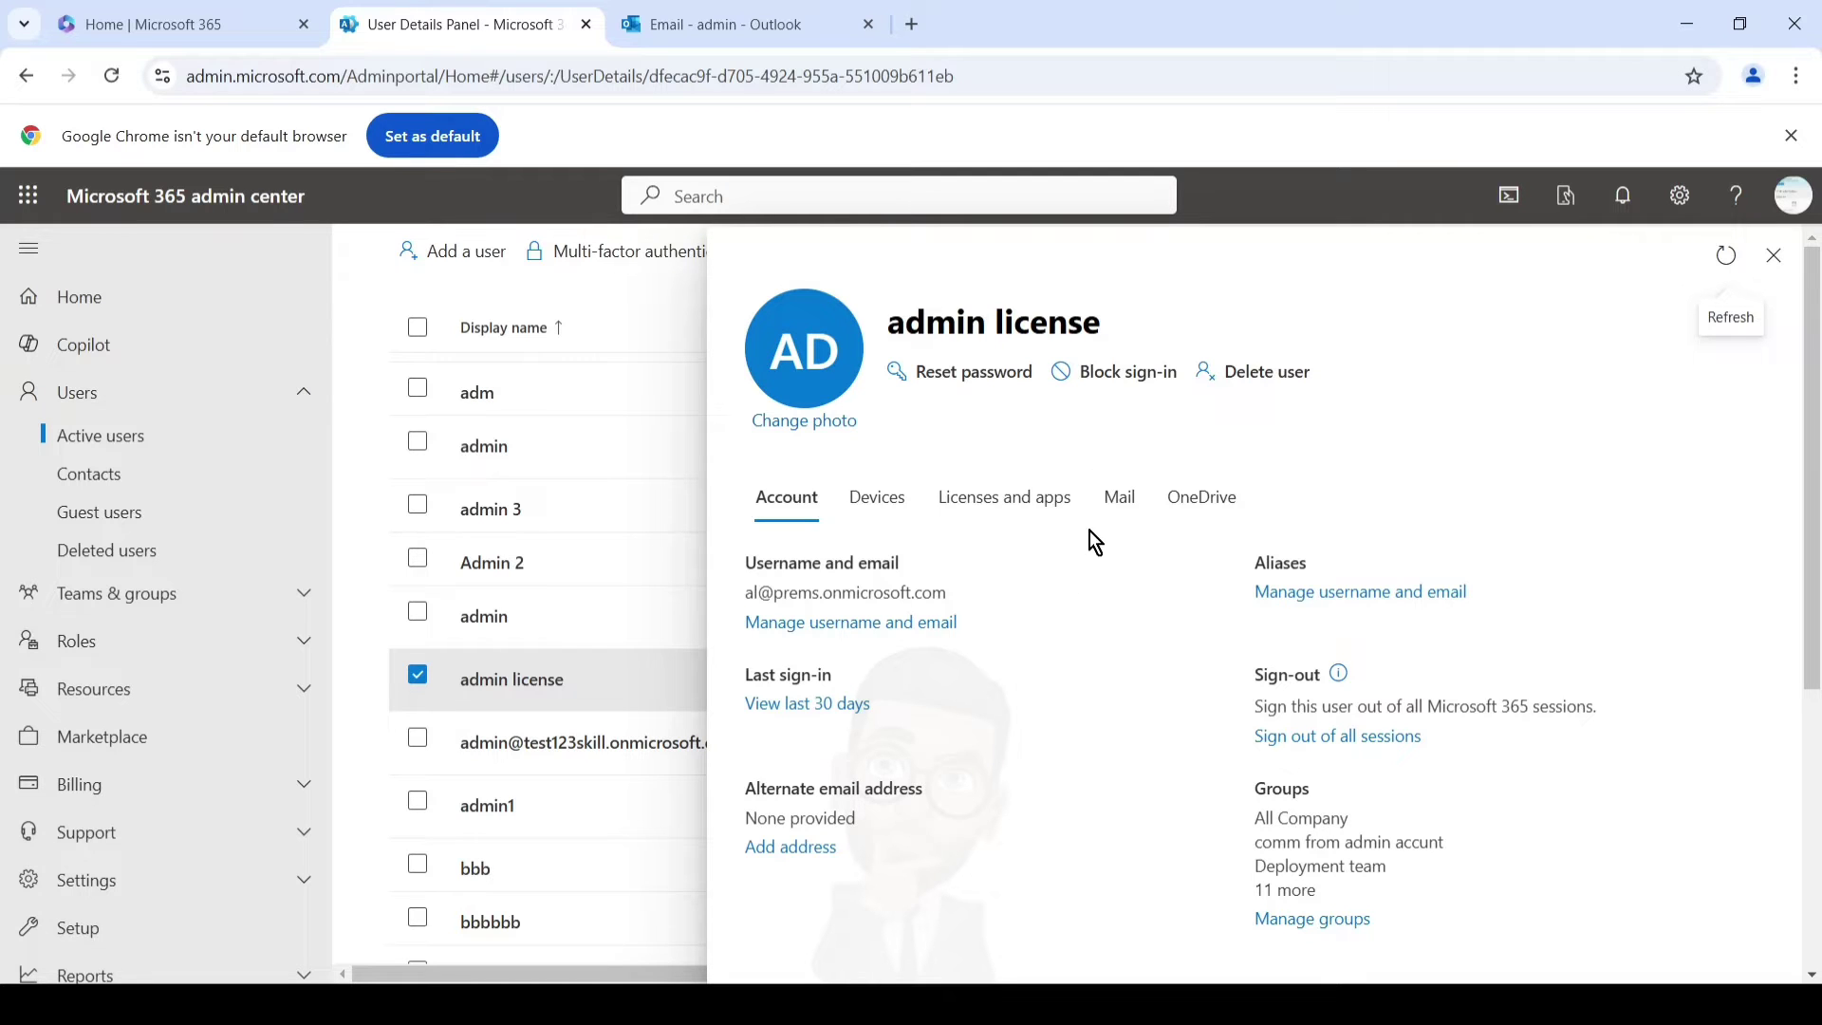
pyautogui.click(1110, 517)
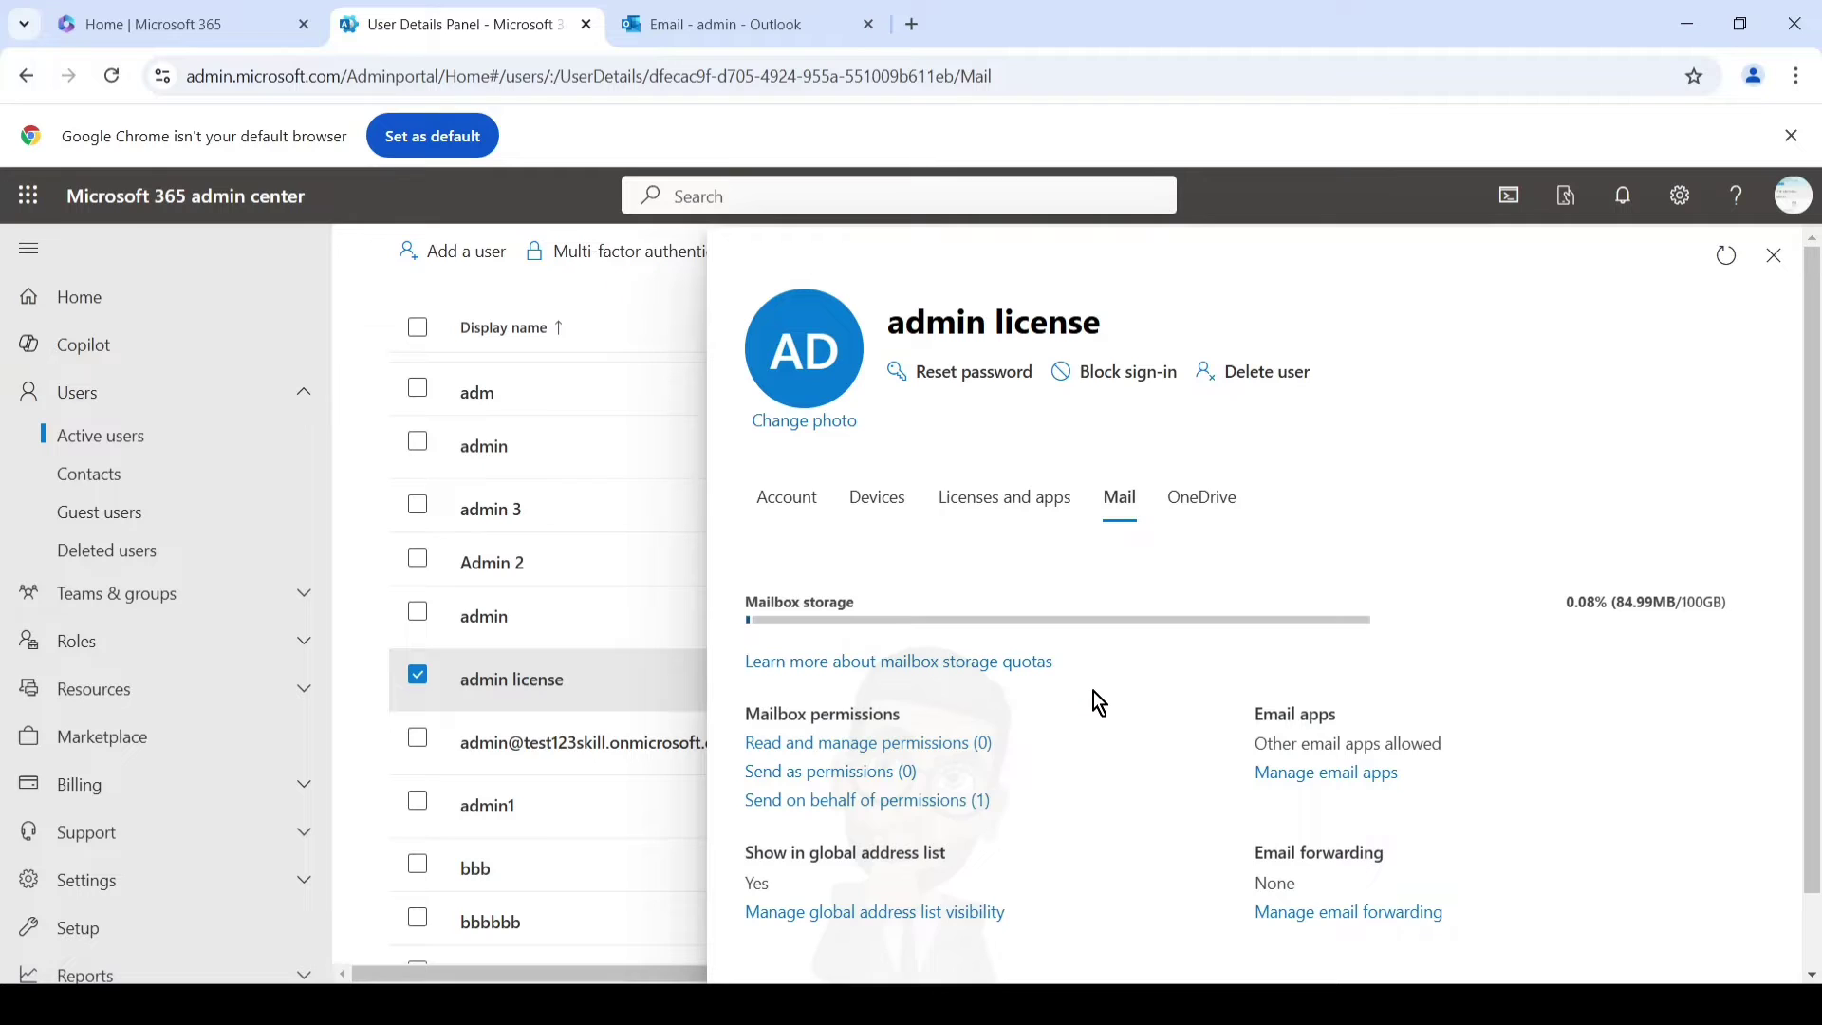
pyautogui.scroll(-1, 1093, 691)
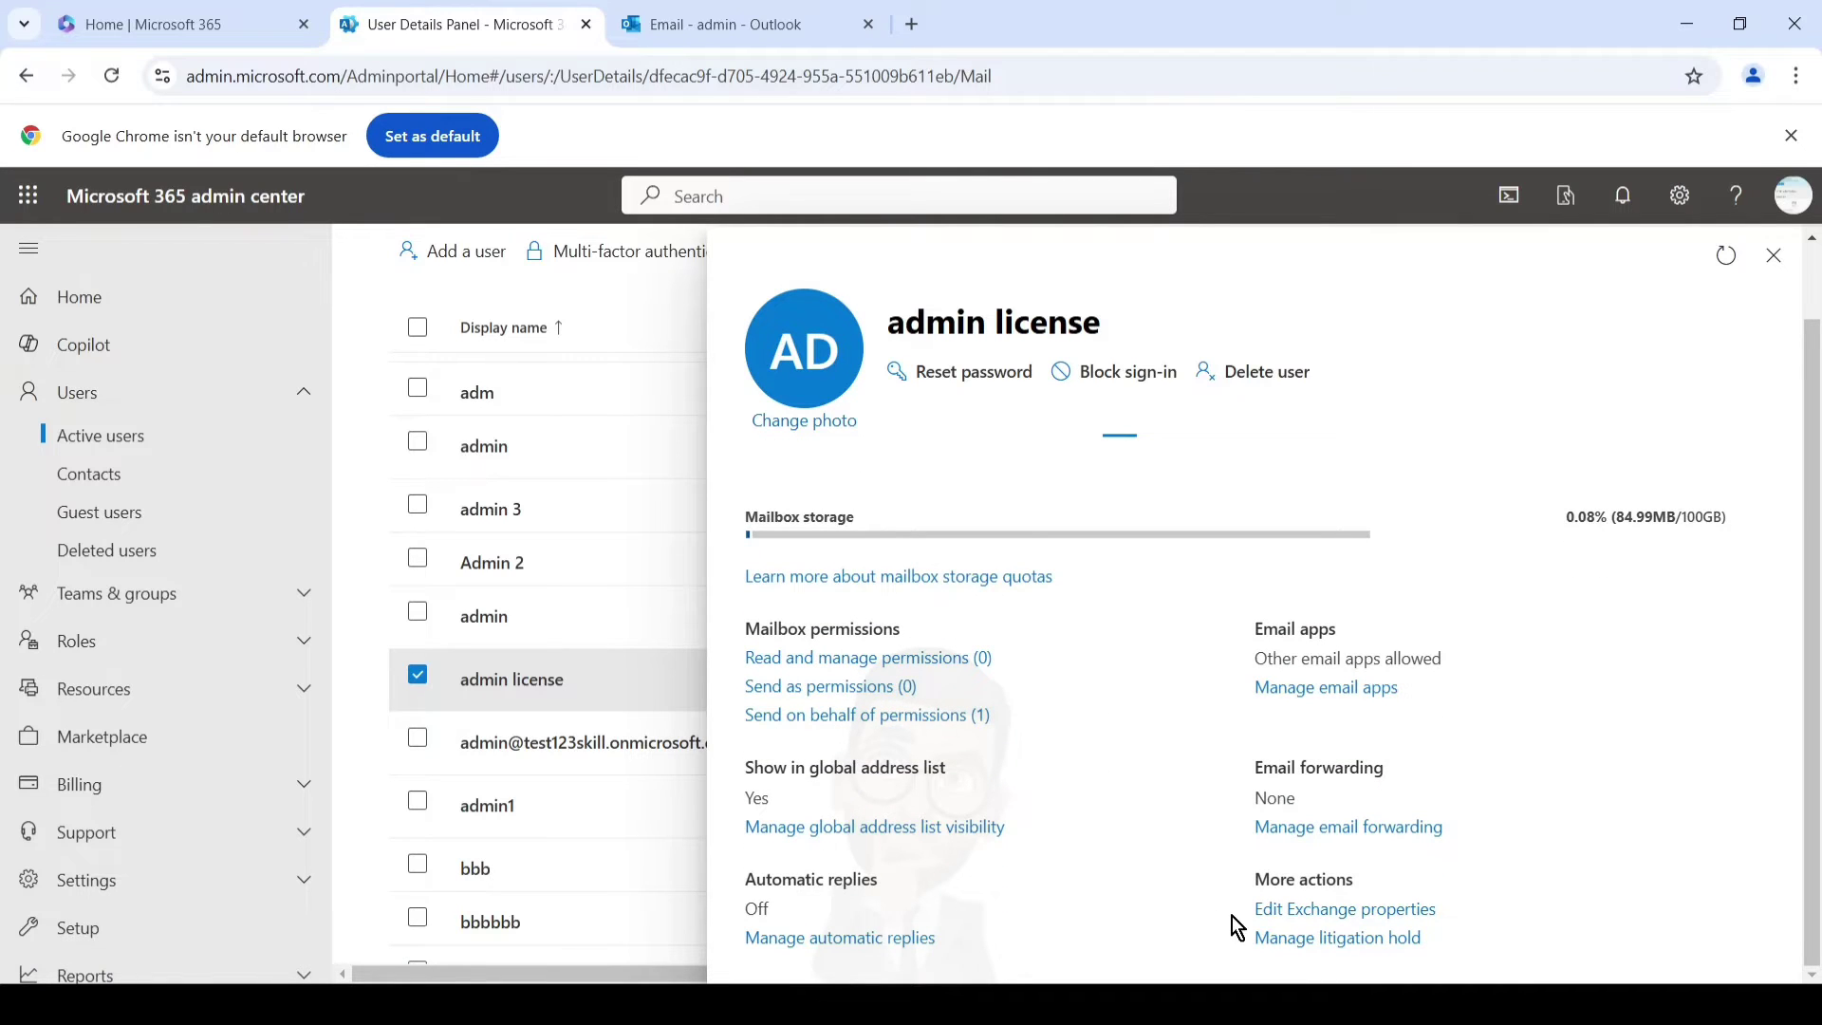
# Open admin license's mailbox in Exchange admin center and highlight Mailbox archive: Disabled under Others.
pyautogui.click(1315, 911)
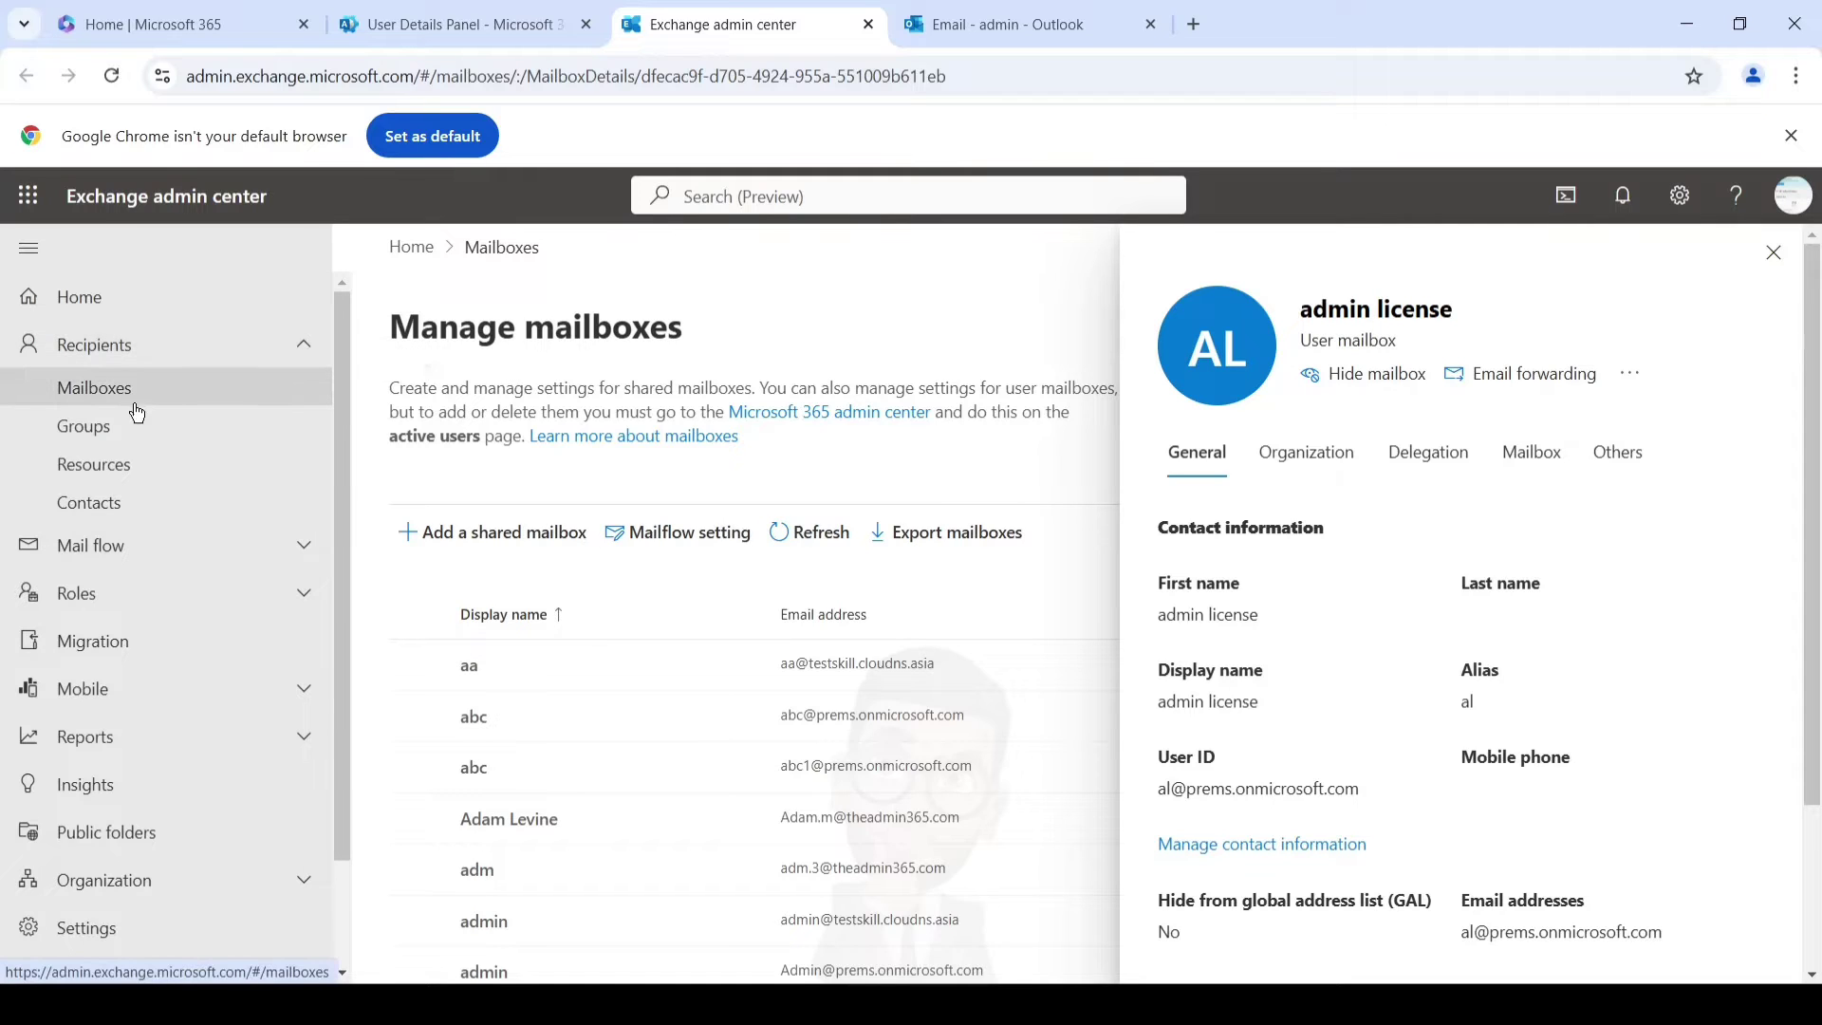
pyautogui.click(1599, 477)
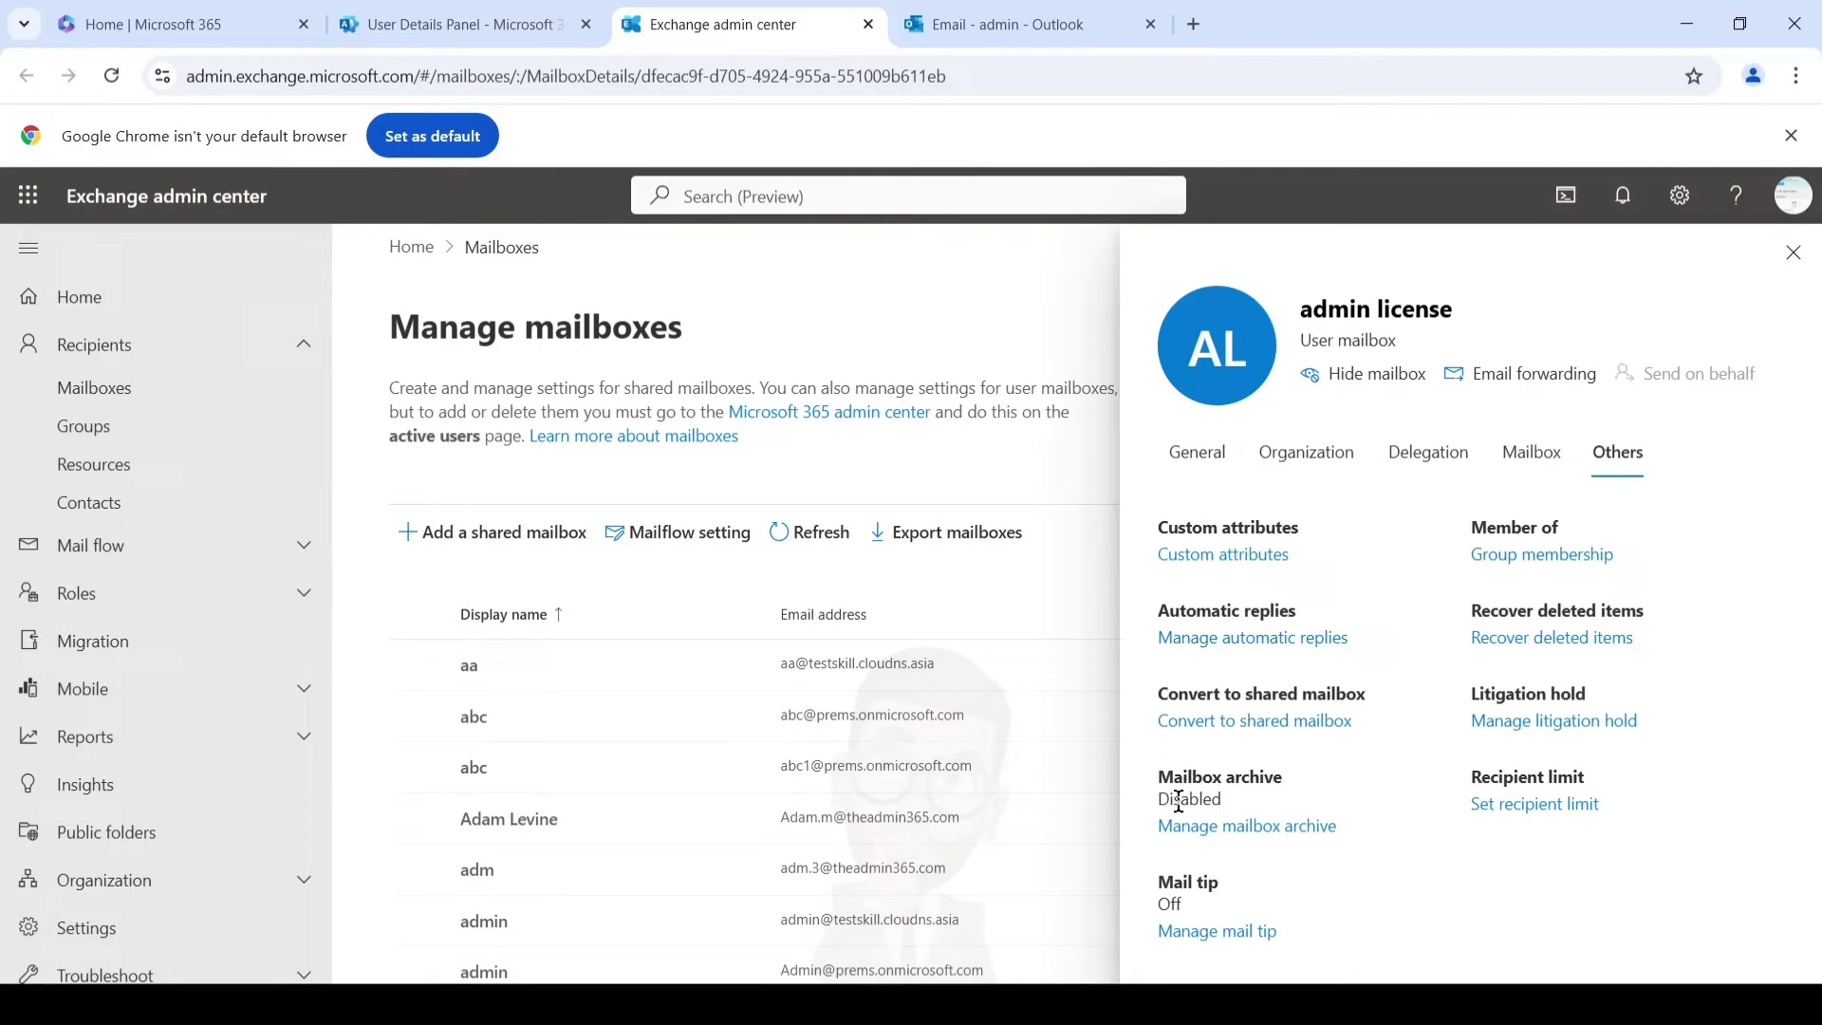
pyautogui.moveTo(1158, 773); pyautogui.dragTo(1303, 790)
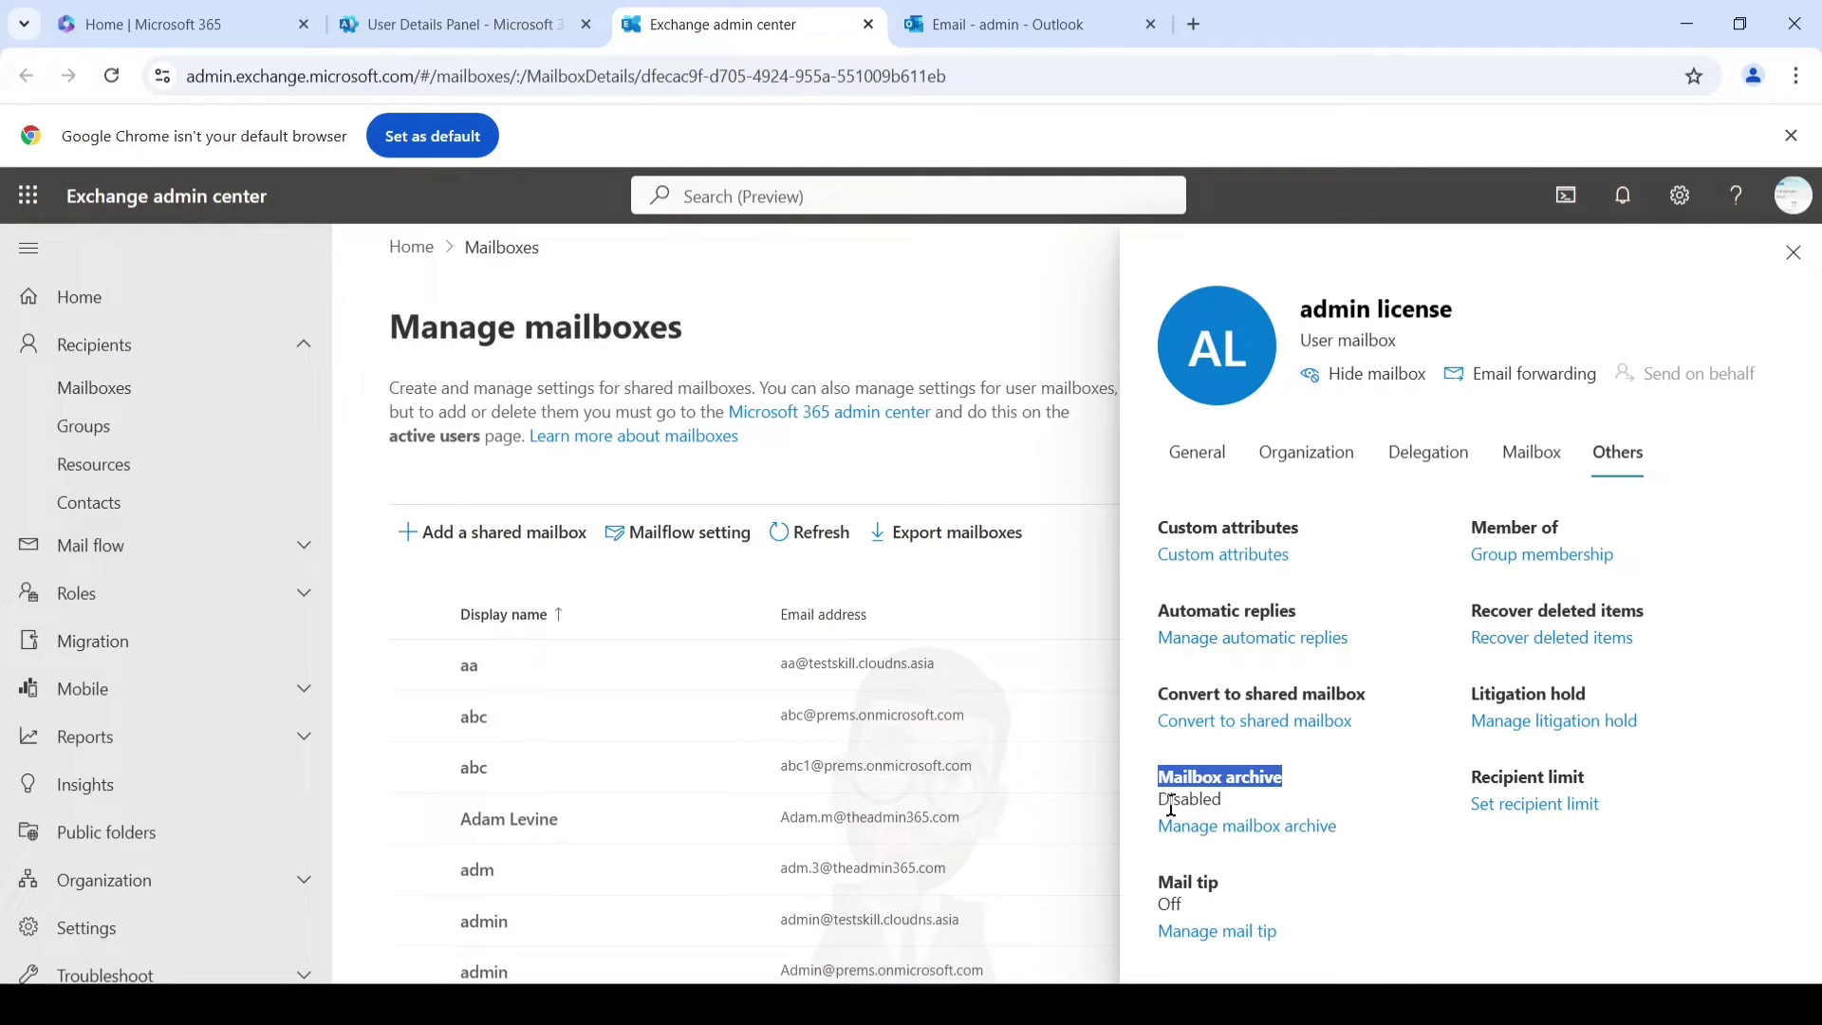
pyautogui.click(1238, 805)
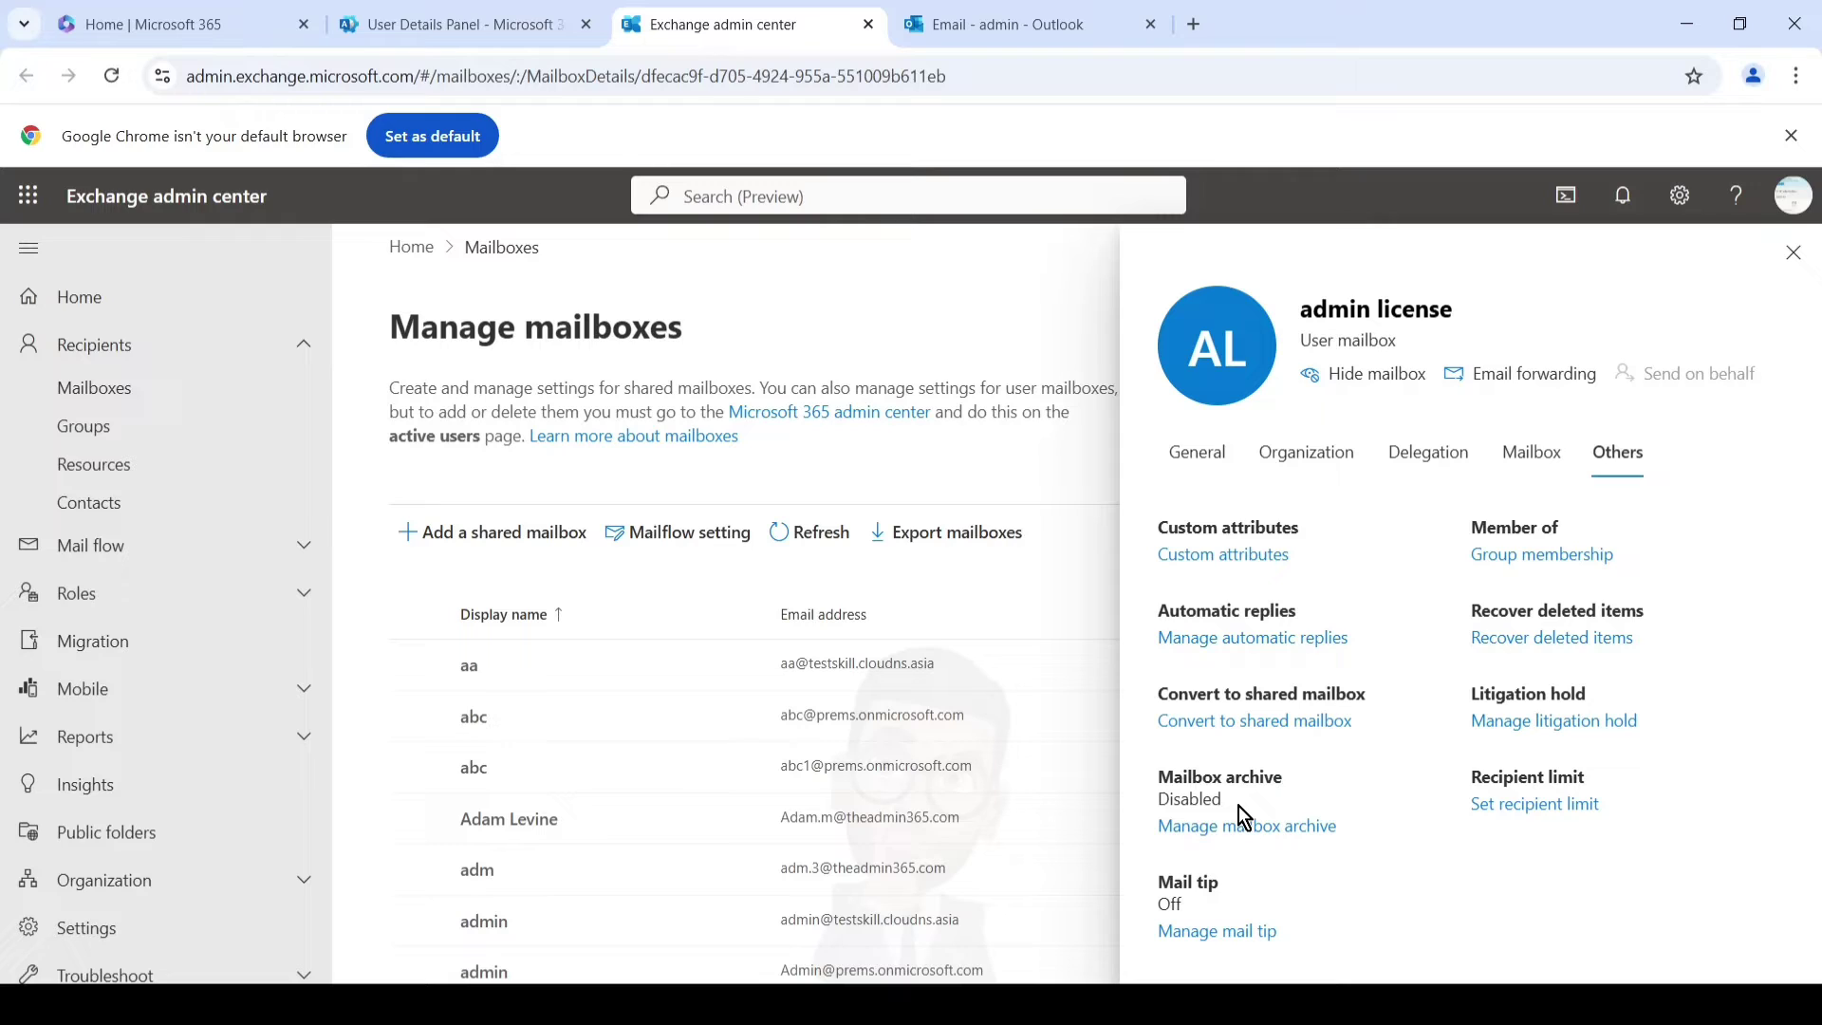
pyautogui.moveTo(1237, 806); pyautogui.dragTo(1152, 803)
pyautogui.click(1209, 839)
# Turn on the admin license mailbox archive, save it, and return to the mailbox details.
pyautogui.click(1214, 832)
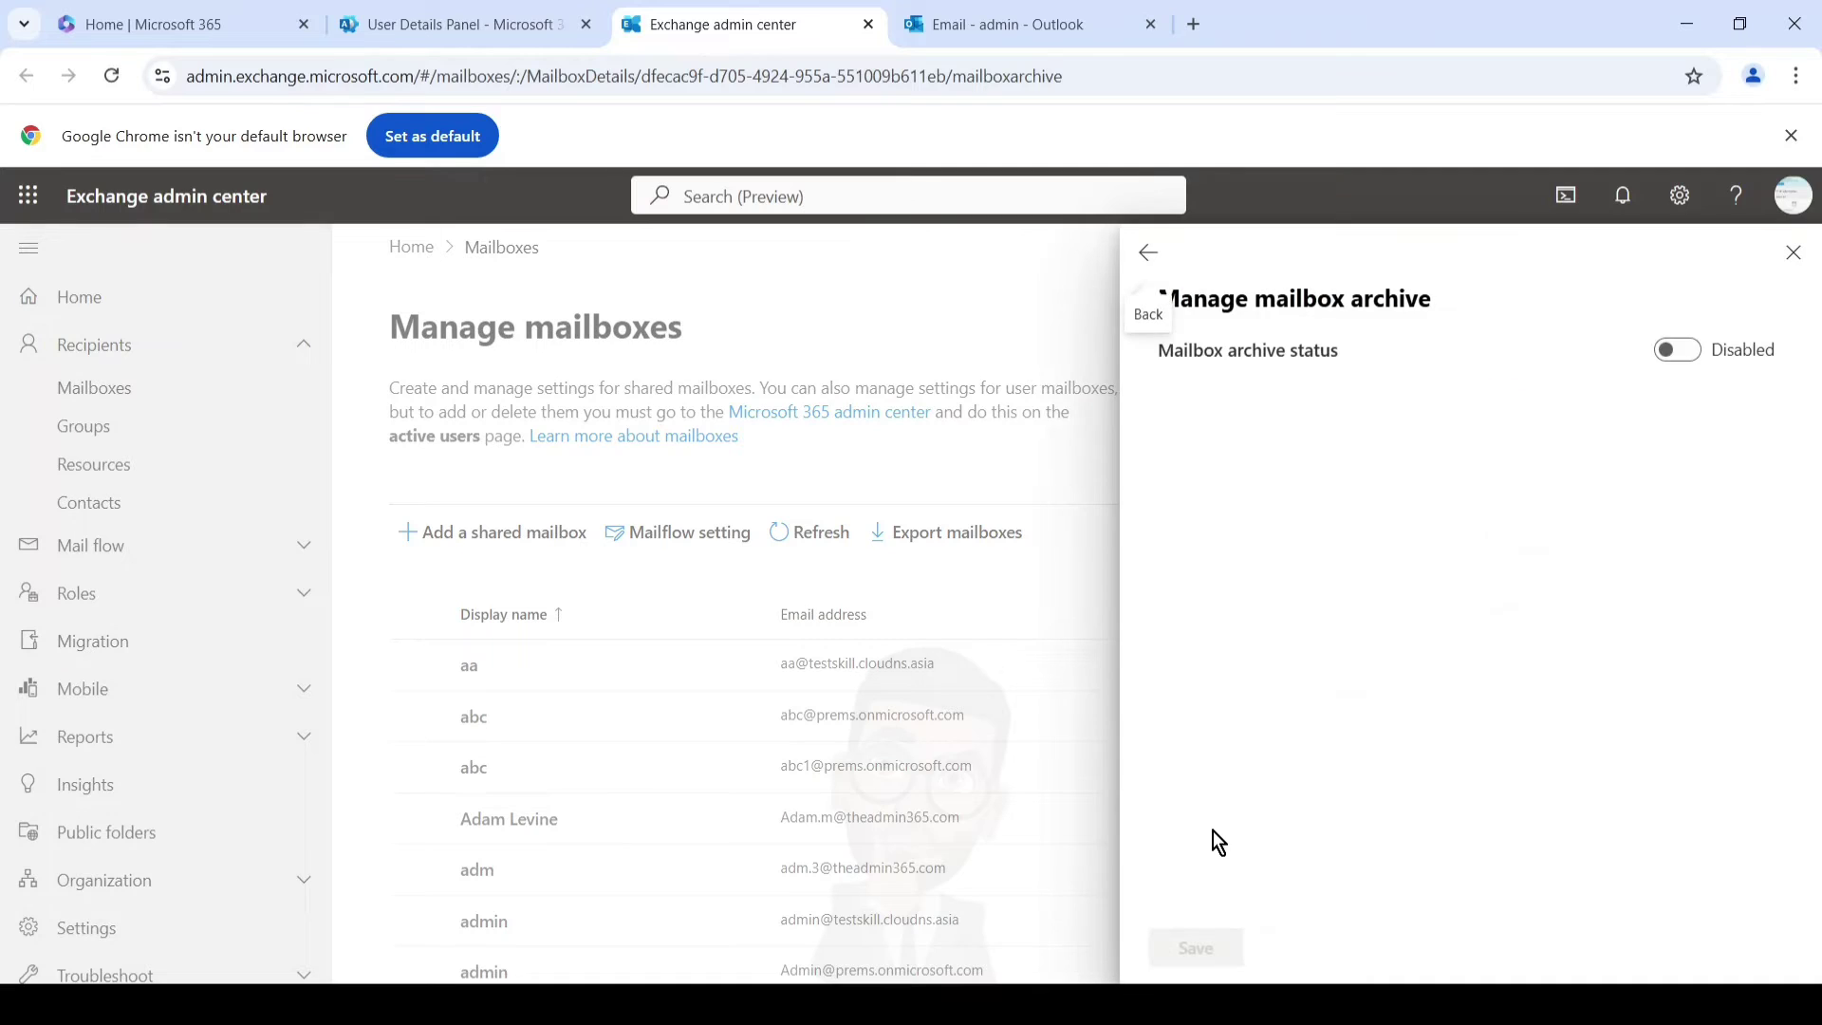
pyautogui.click(1685, 363)
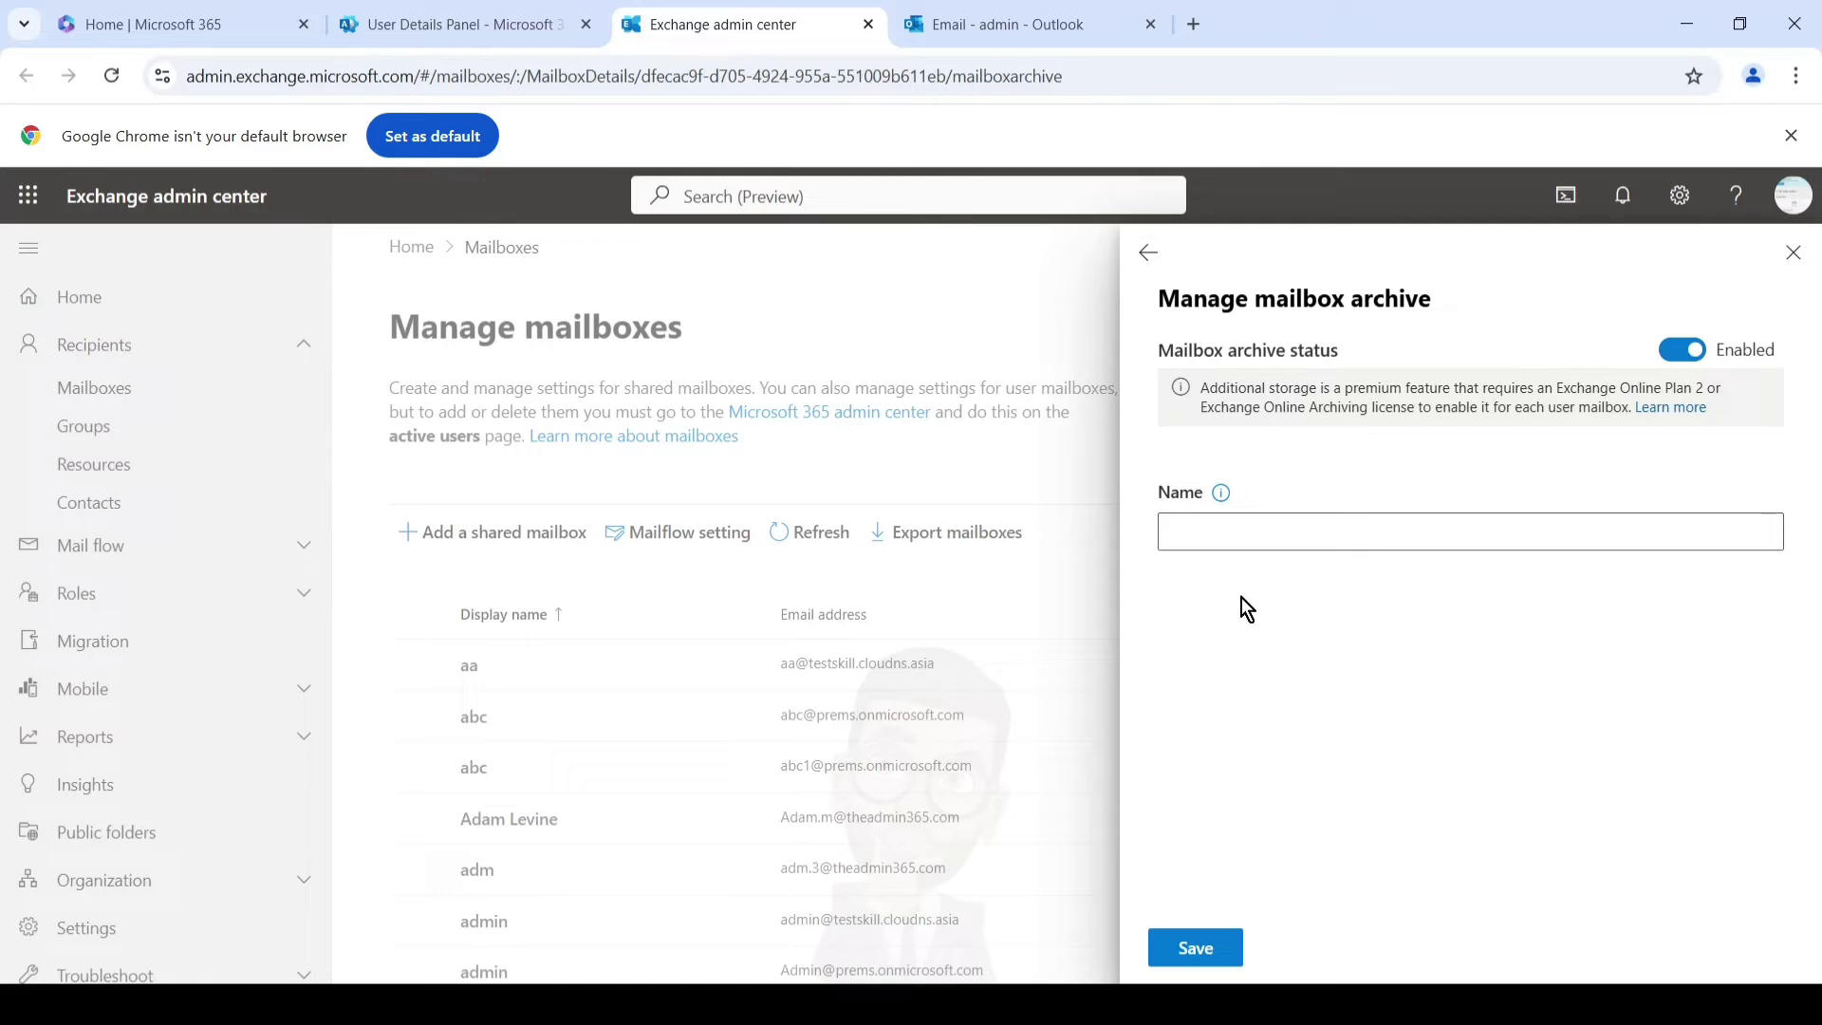
pyautogui.moveTo(1225, 496)
pyautogui.click(1215, 949)
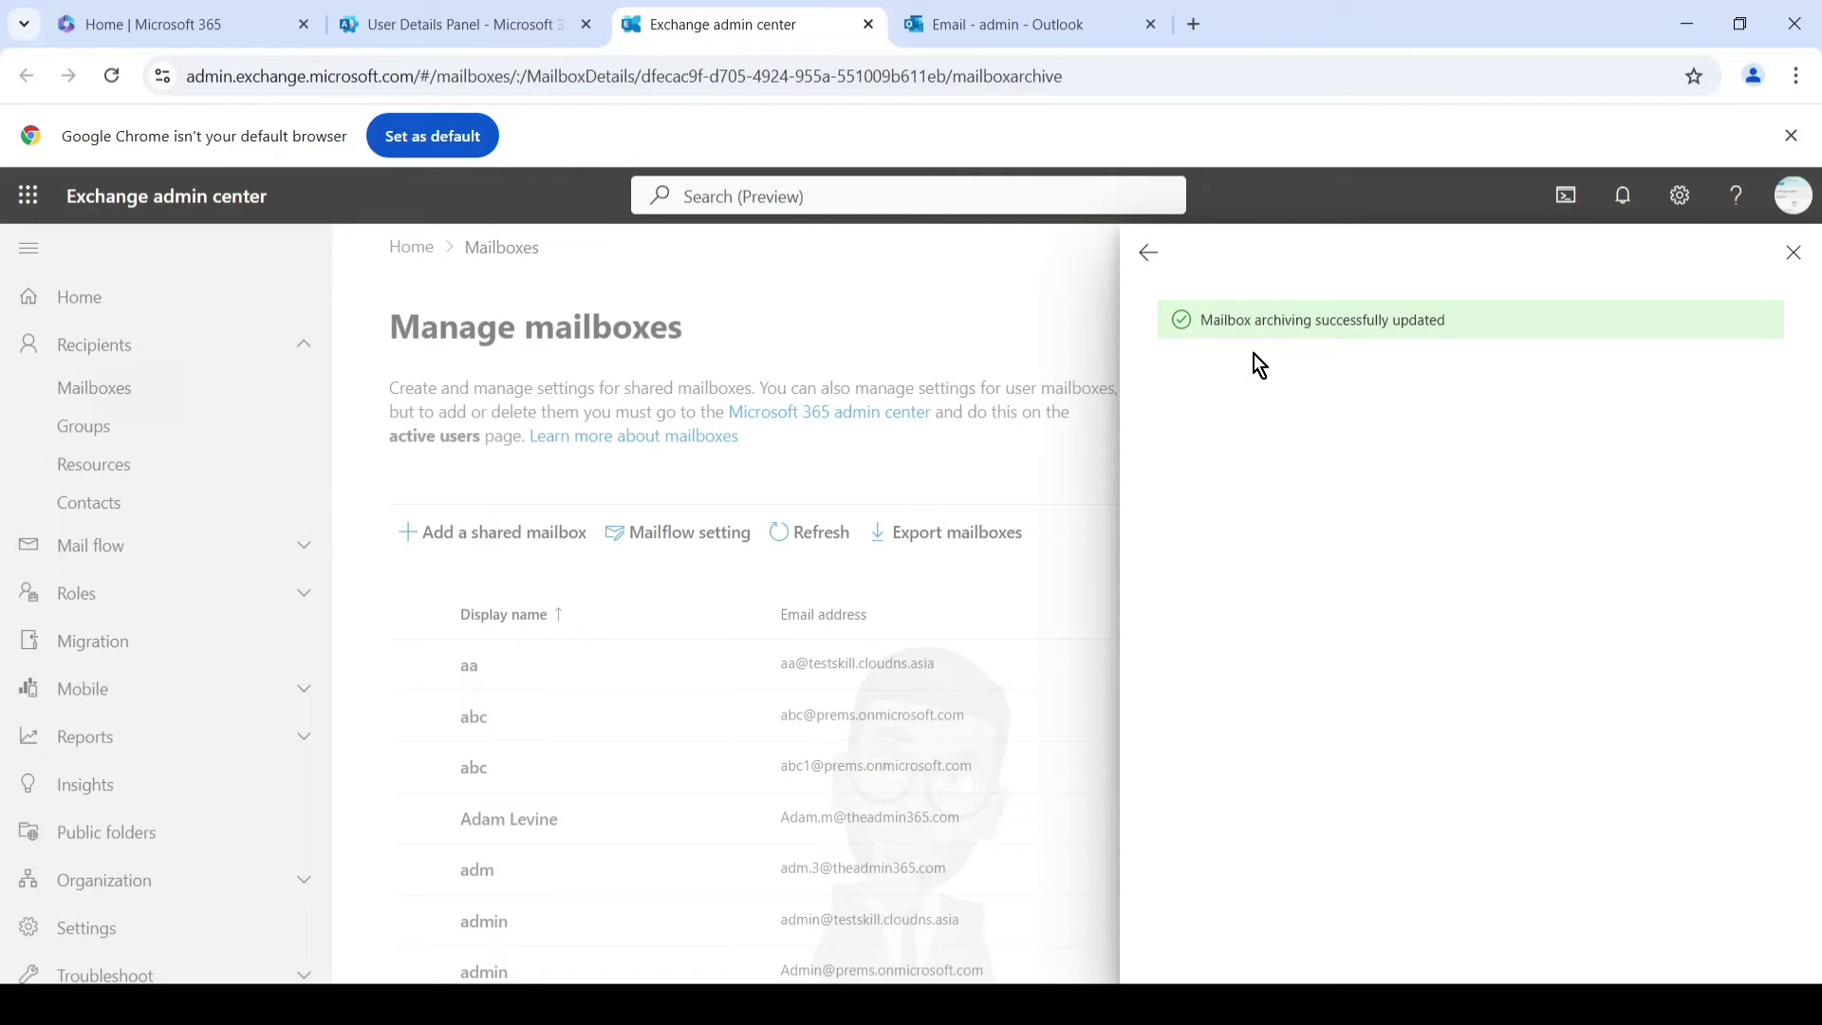
pyautogui.click(1148, 254)
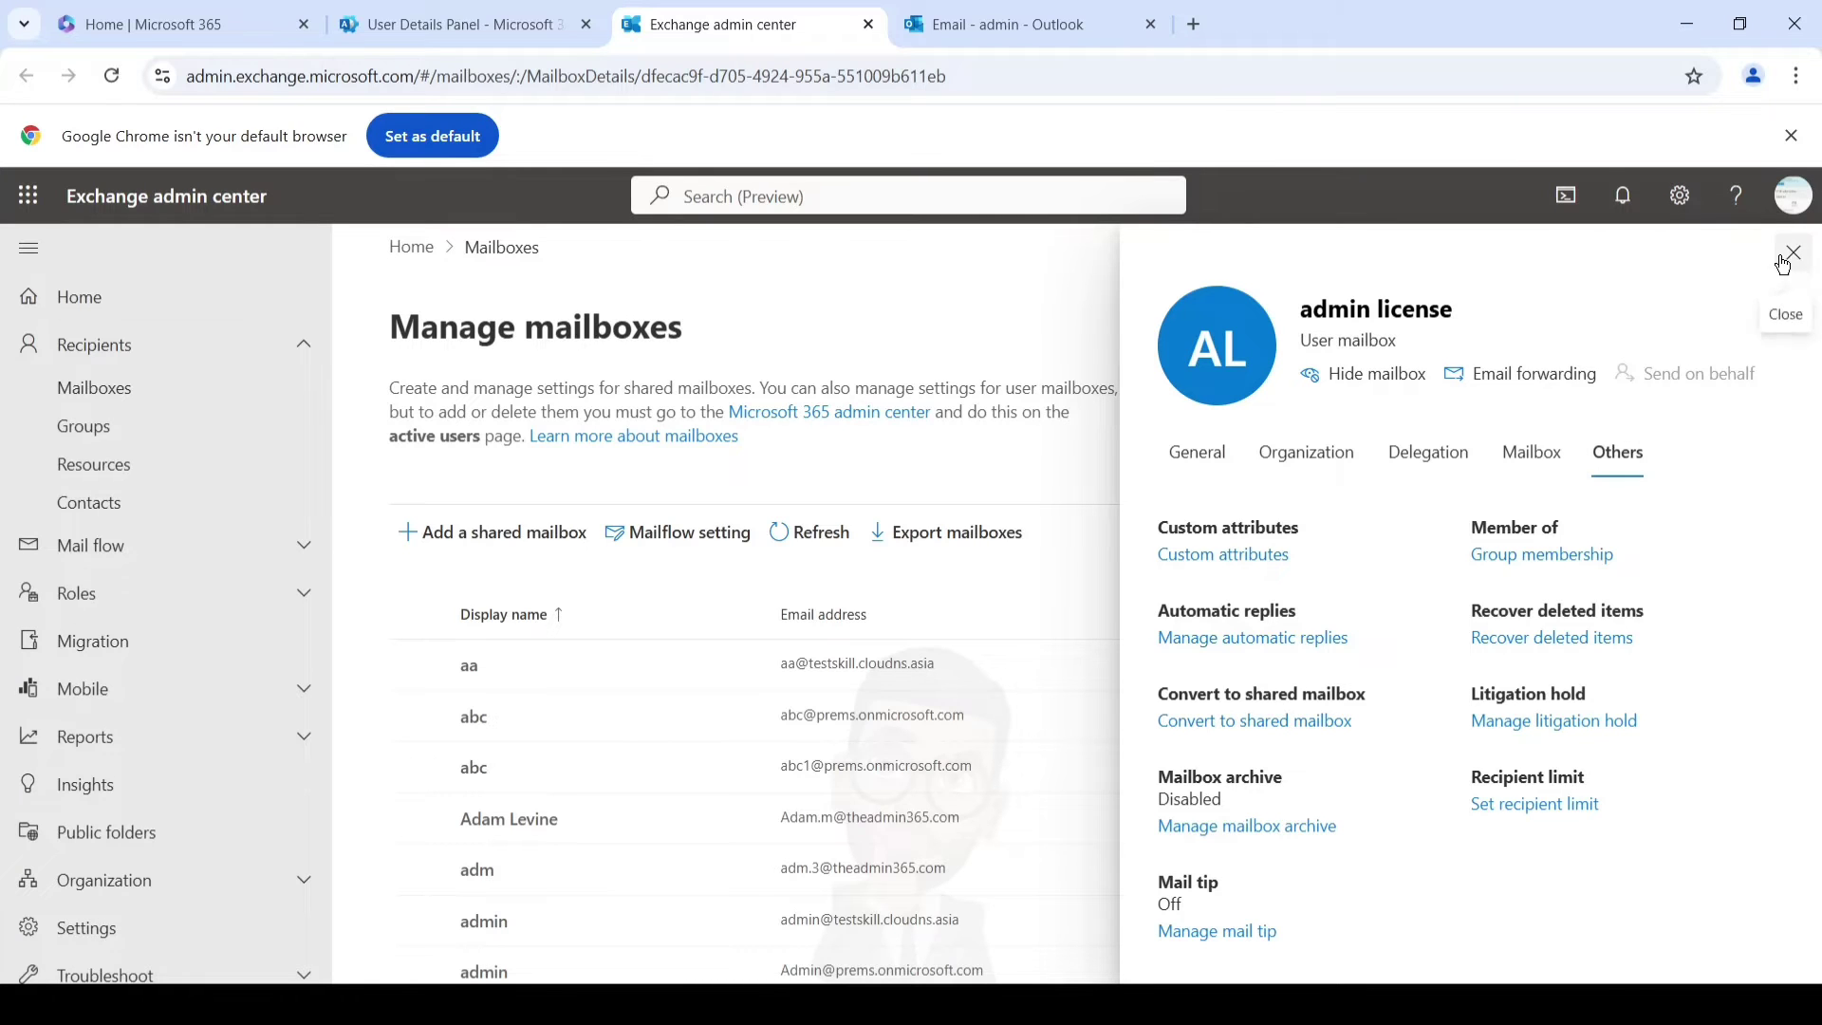
# Close the details, refresh Manage mailboxes, verify admin license's archive shows Active, and reopen it.
pyautogui.click(1532, 454)
pyautogui.click(1616, 456)
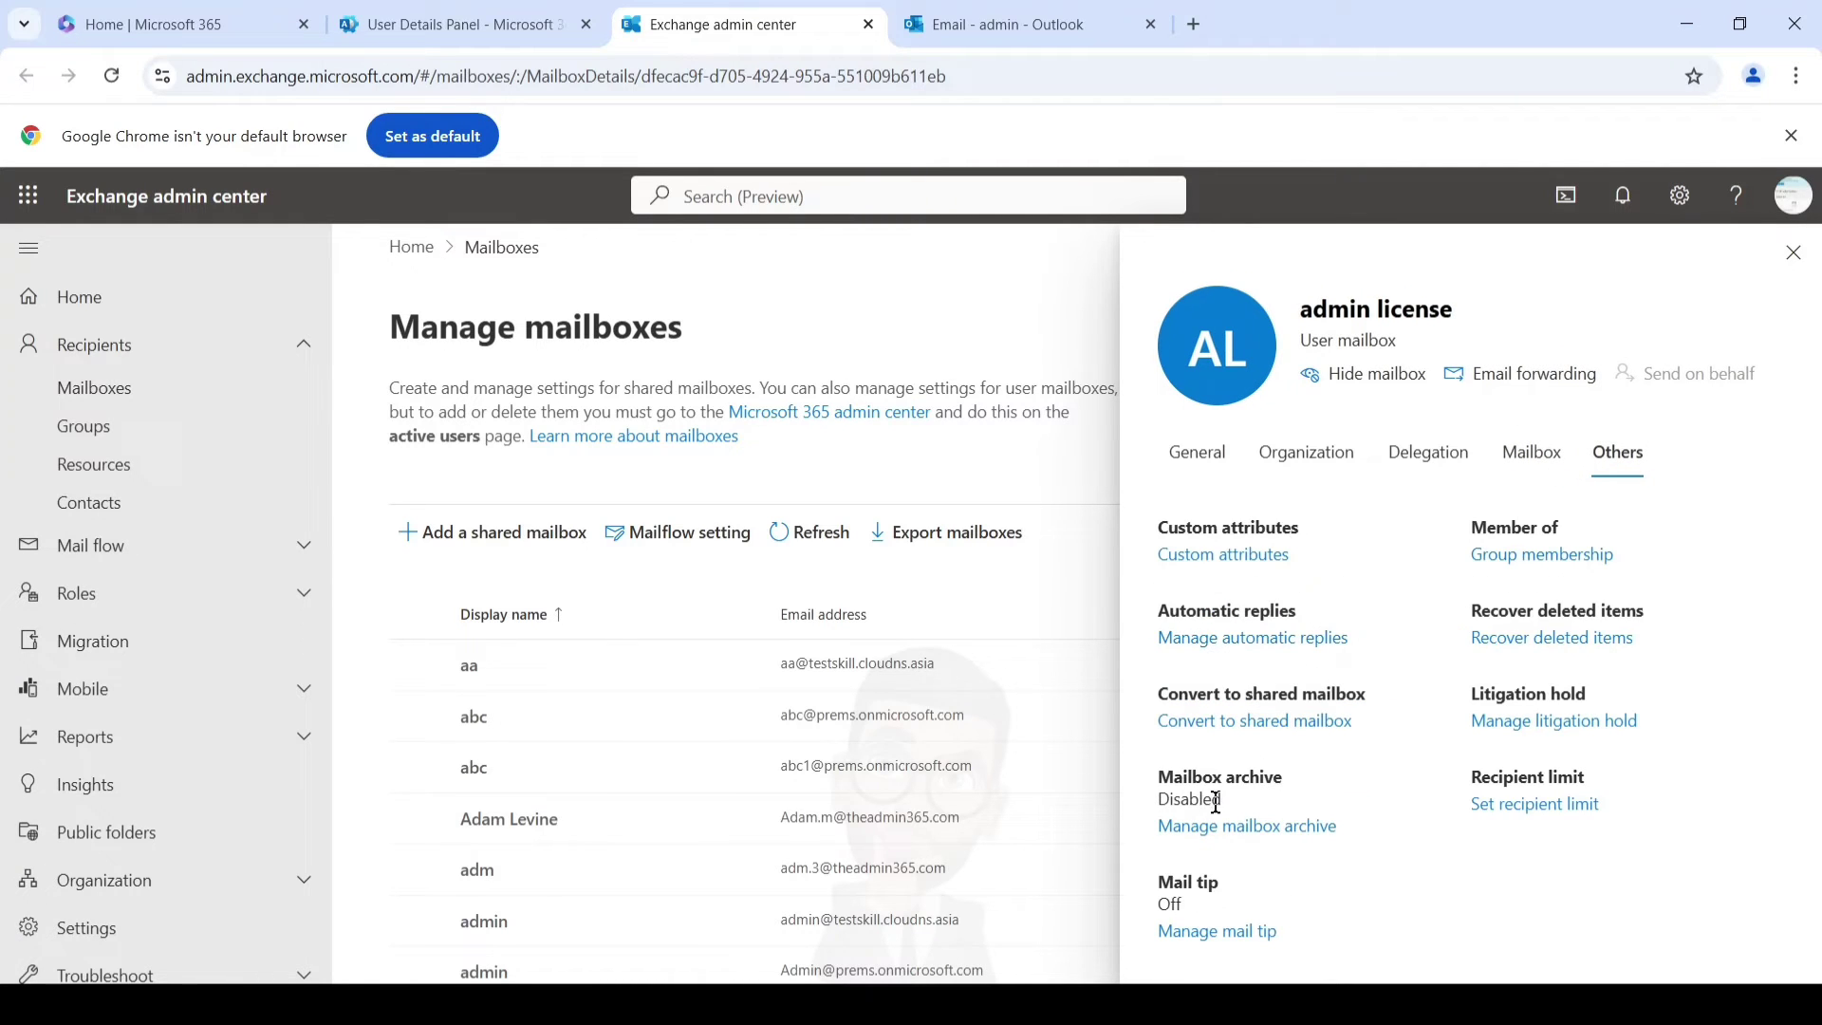
pyautogui.click(1793, 252)
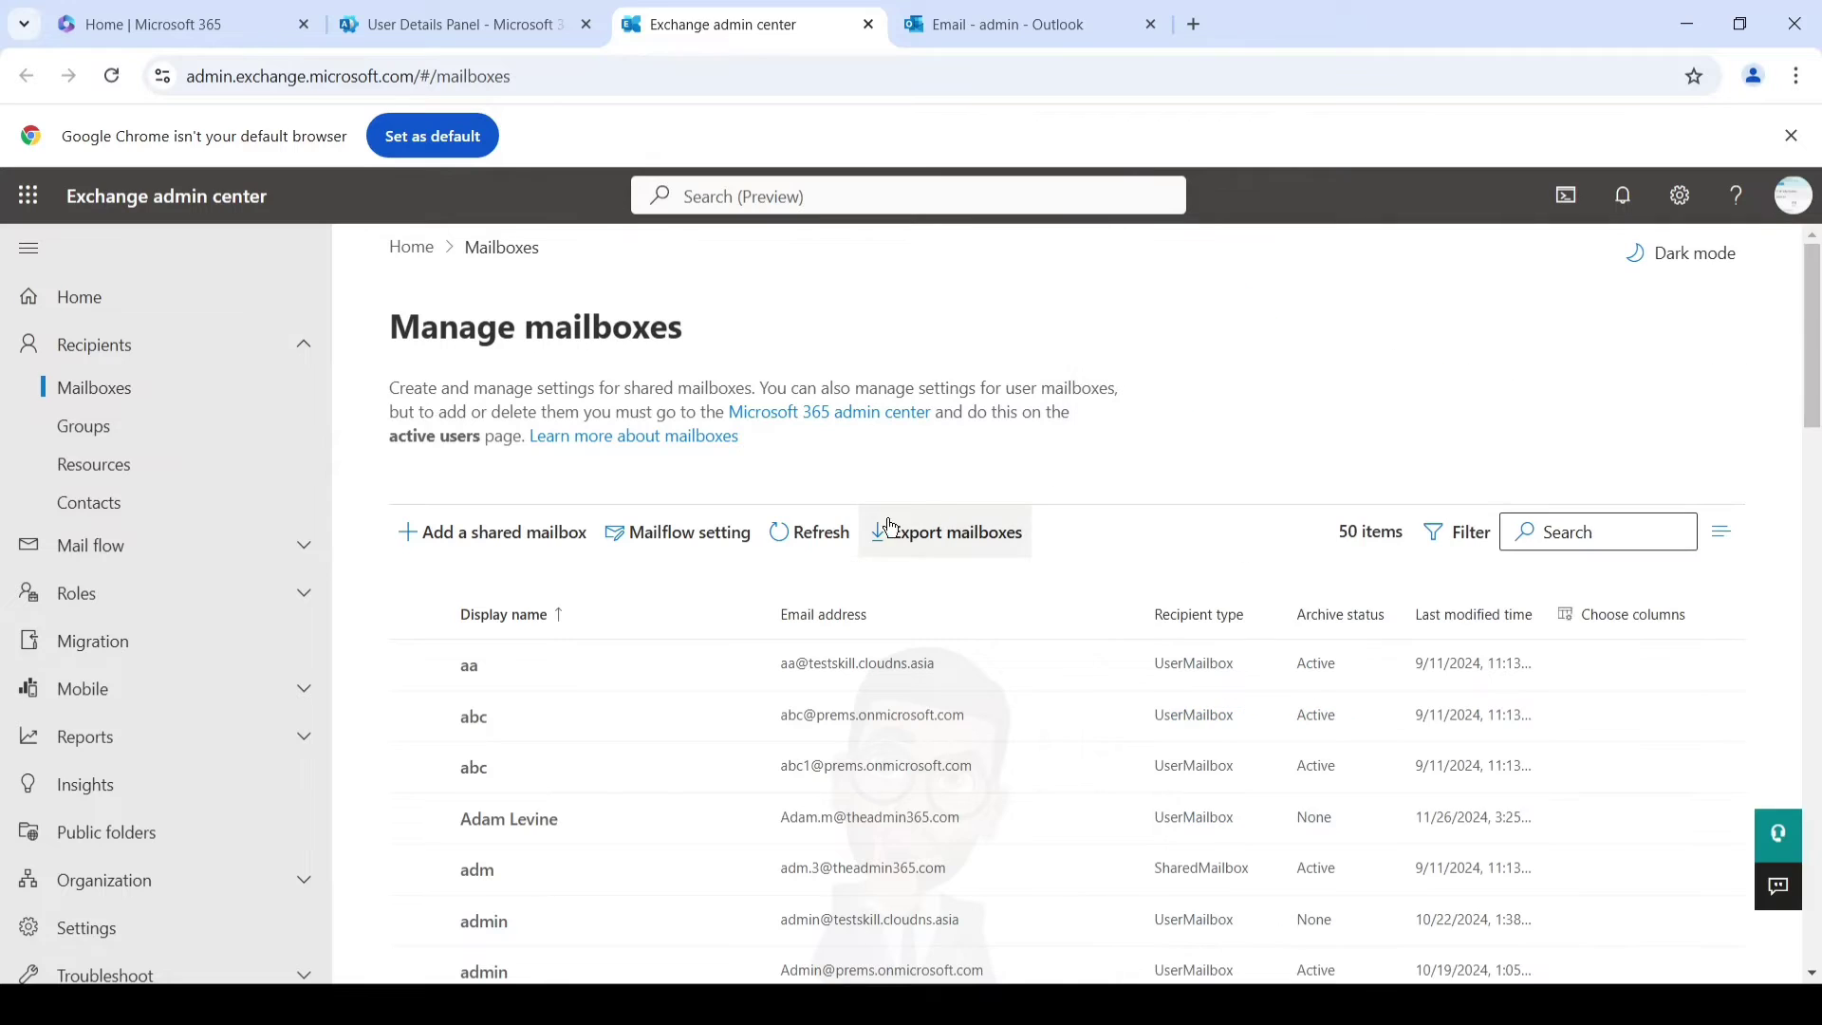
pyautogui.click(832, 545)
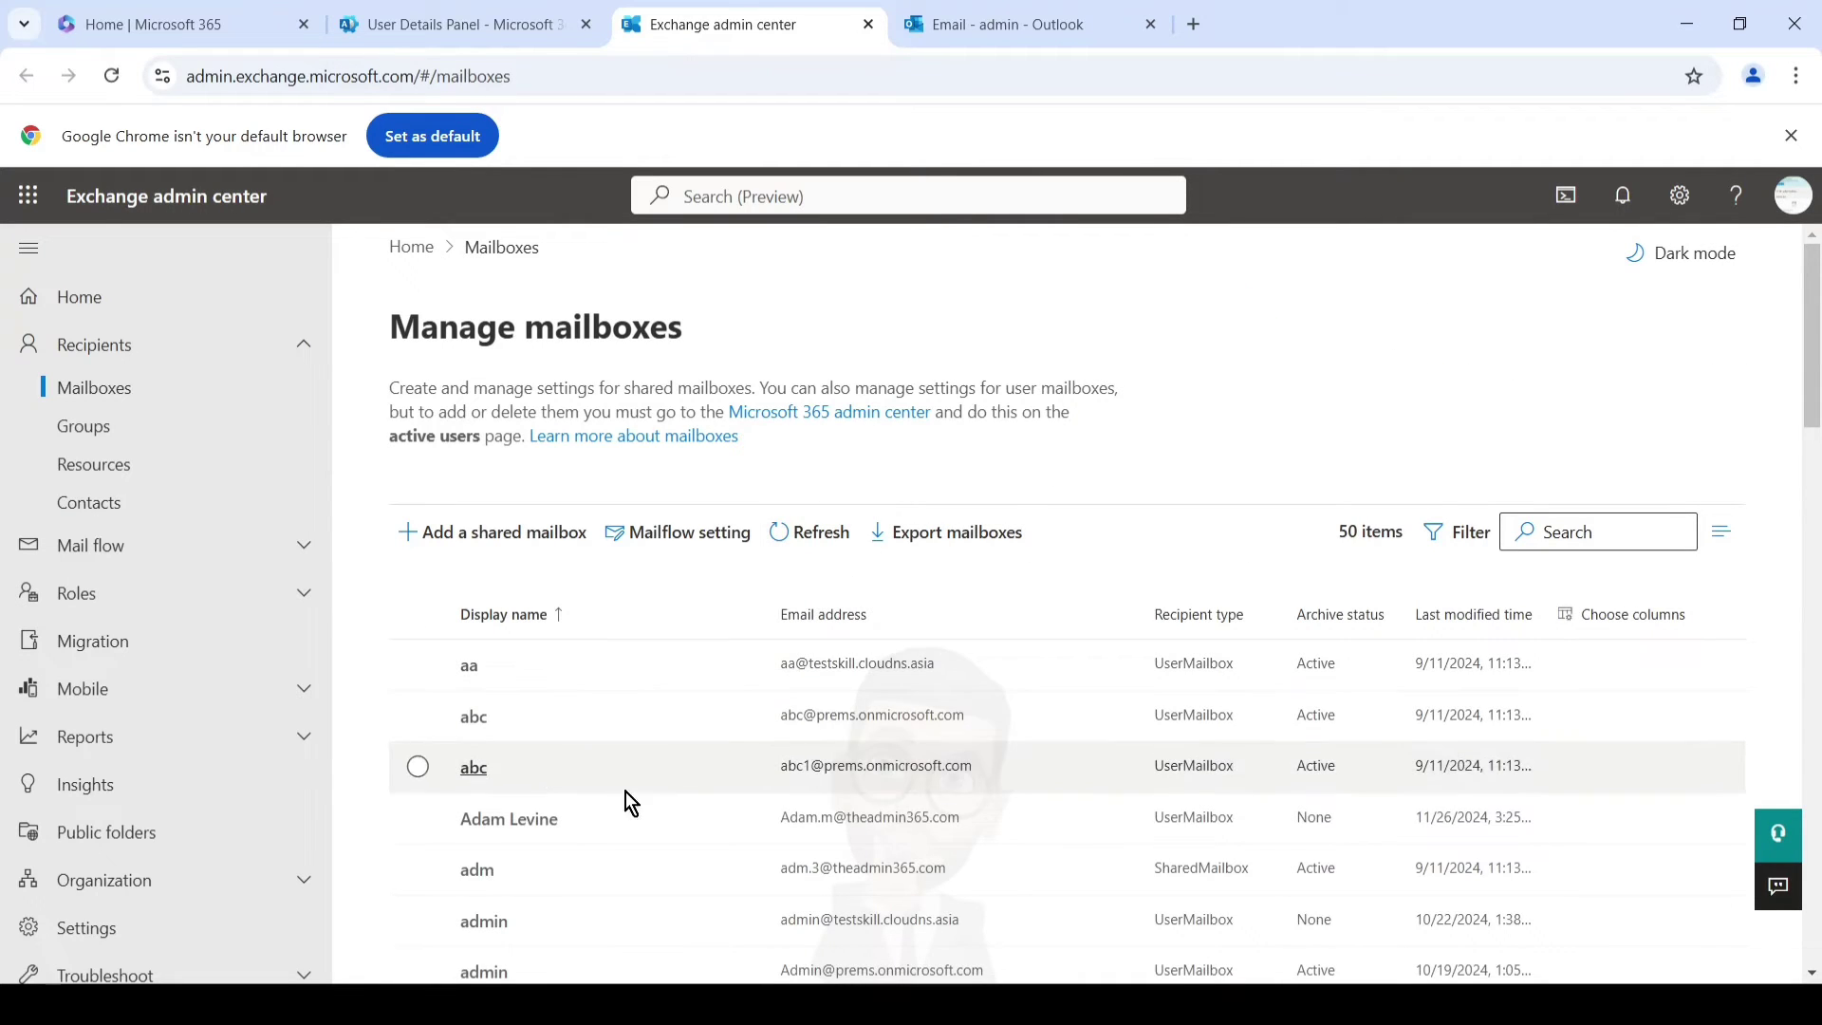
pyautogui.scroll(-3, 681, 697)
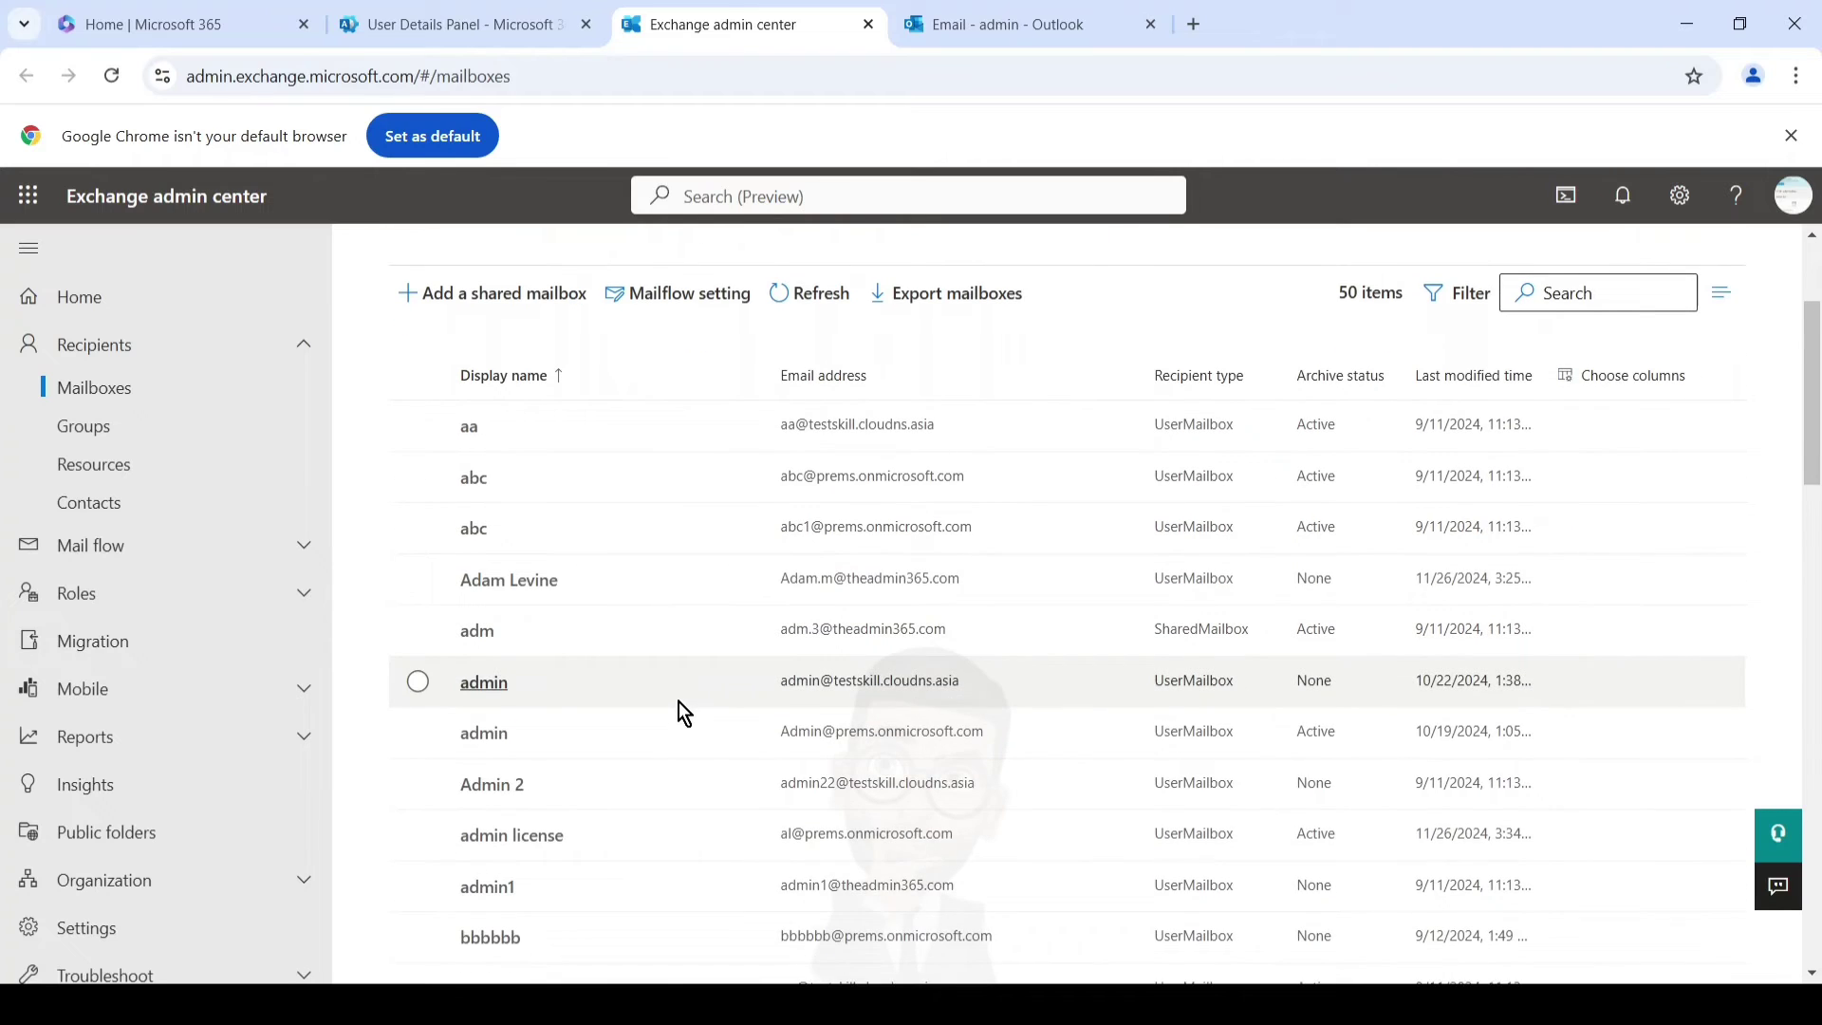
pyautogui.scroll(-1, 679, 702)
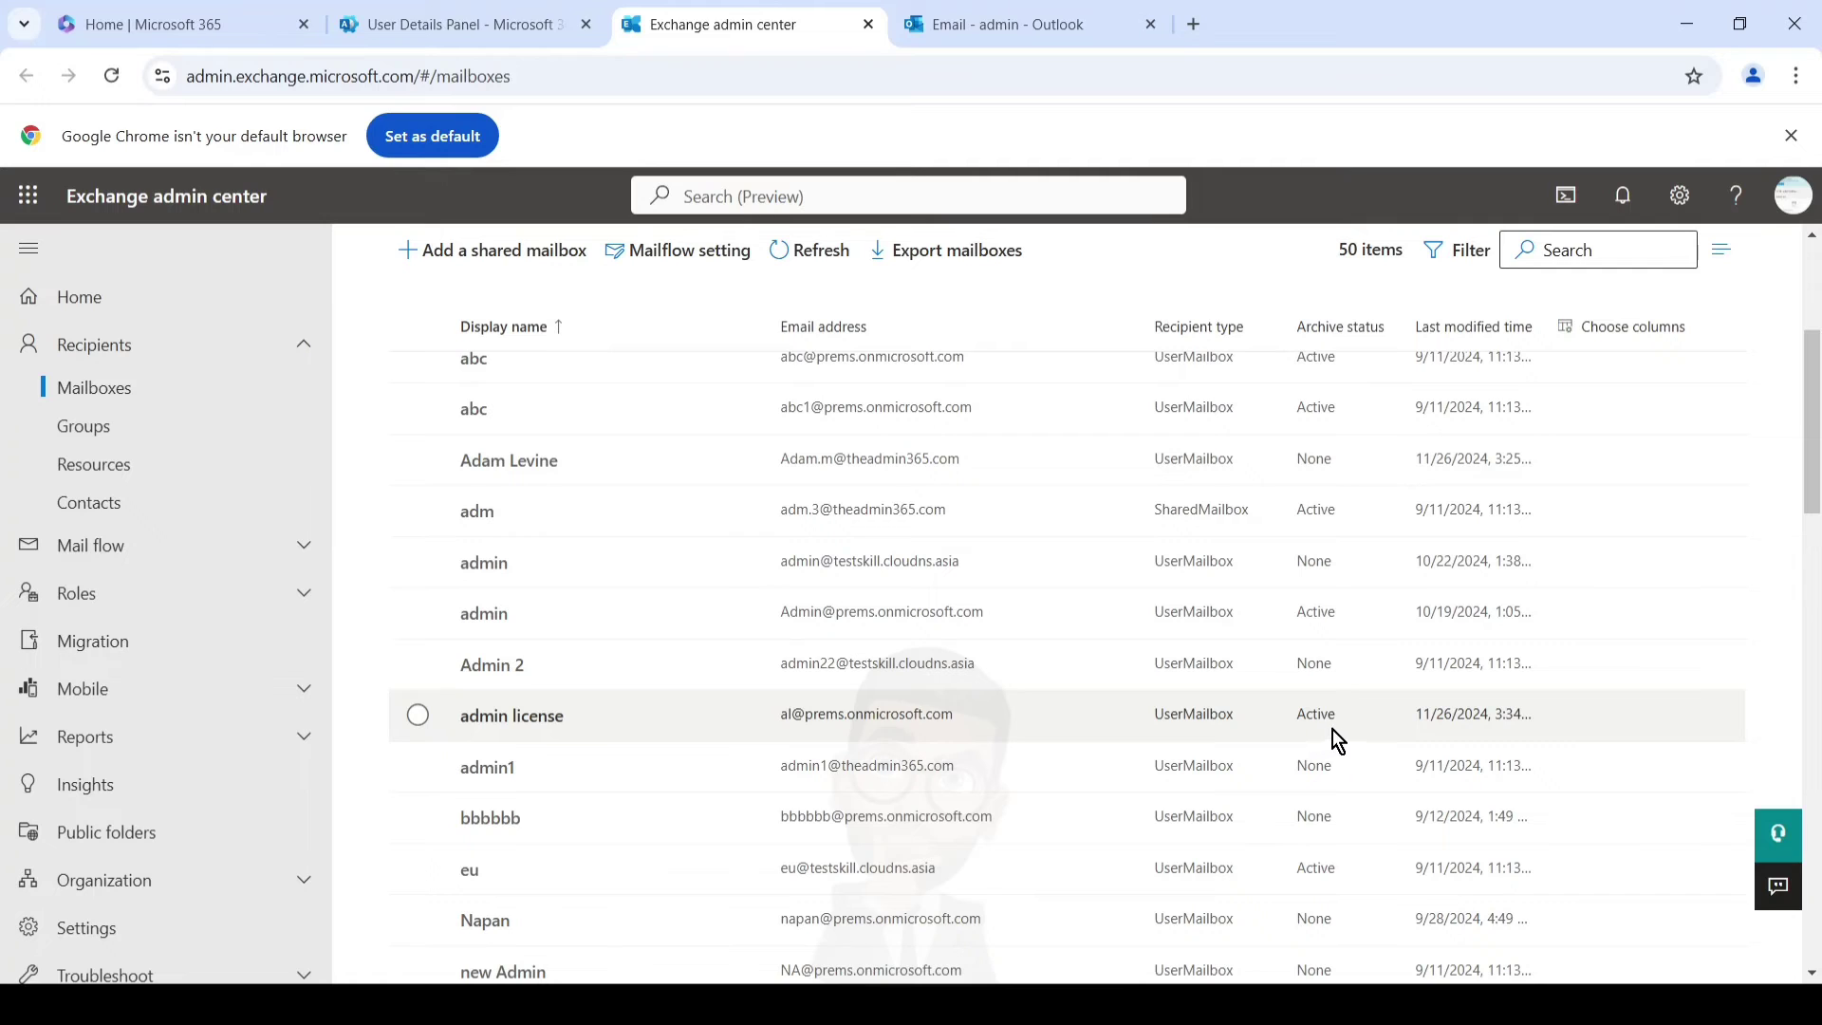
pyautogui.click(543, 719)
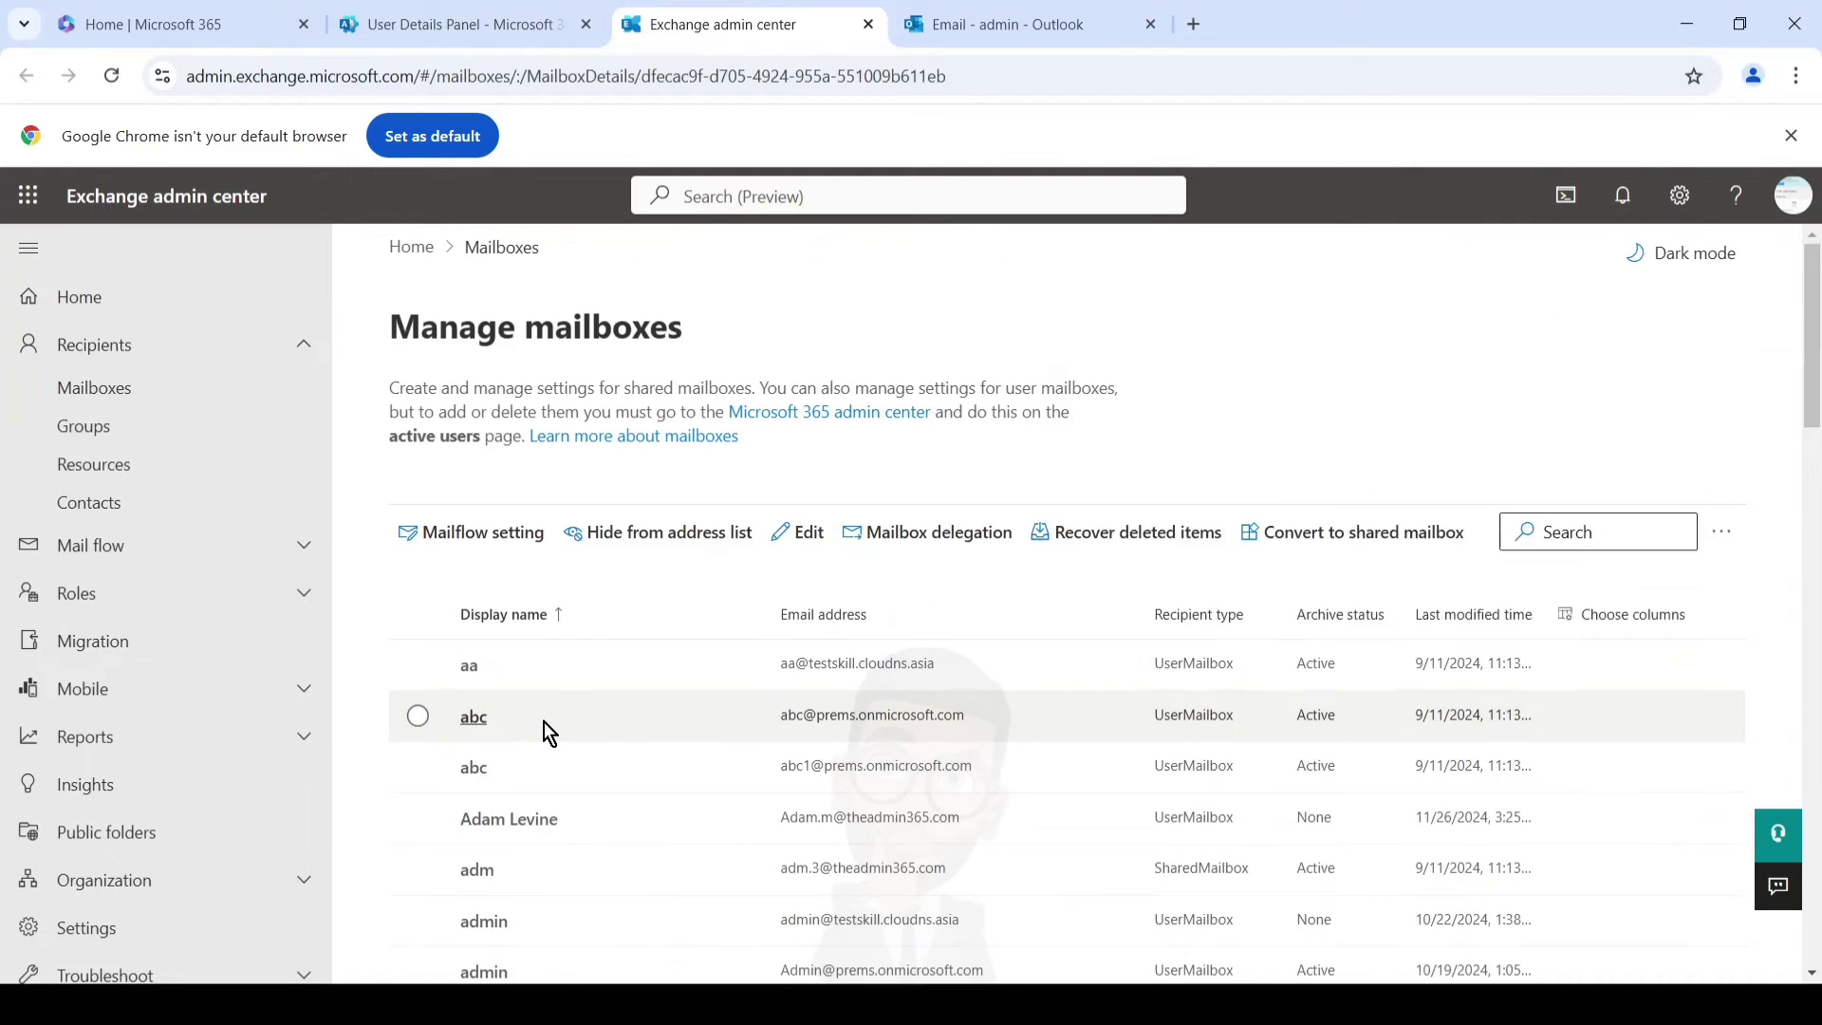
# Scroll admin license's Mailbox settings to Mailbox policies and highlight retention policy Default MRM Policy.
pyautogui.click(1637, 467)
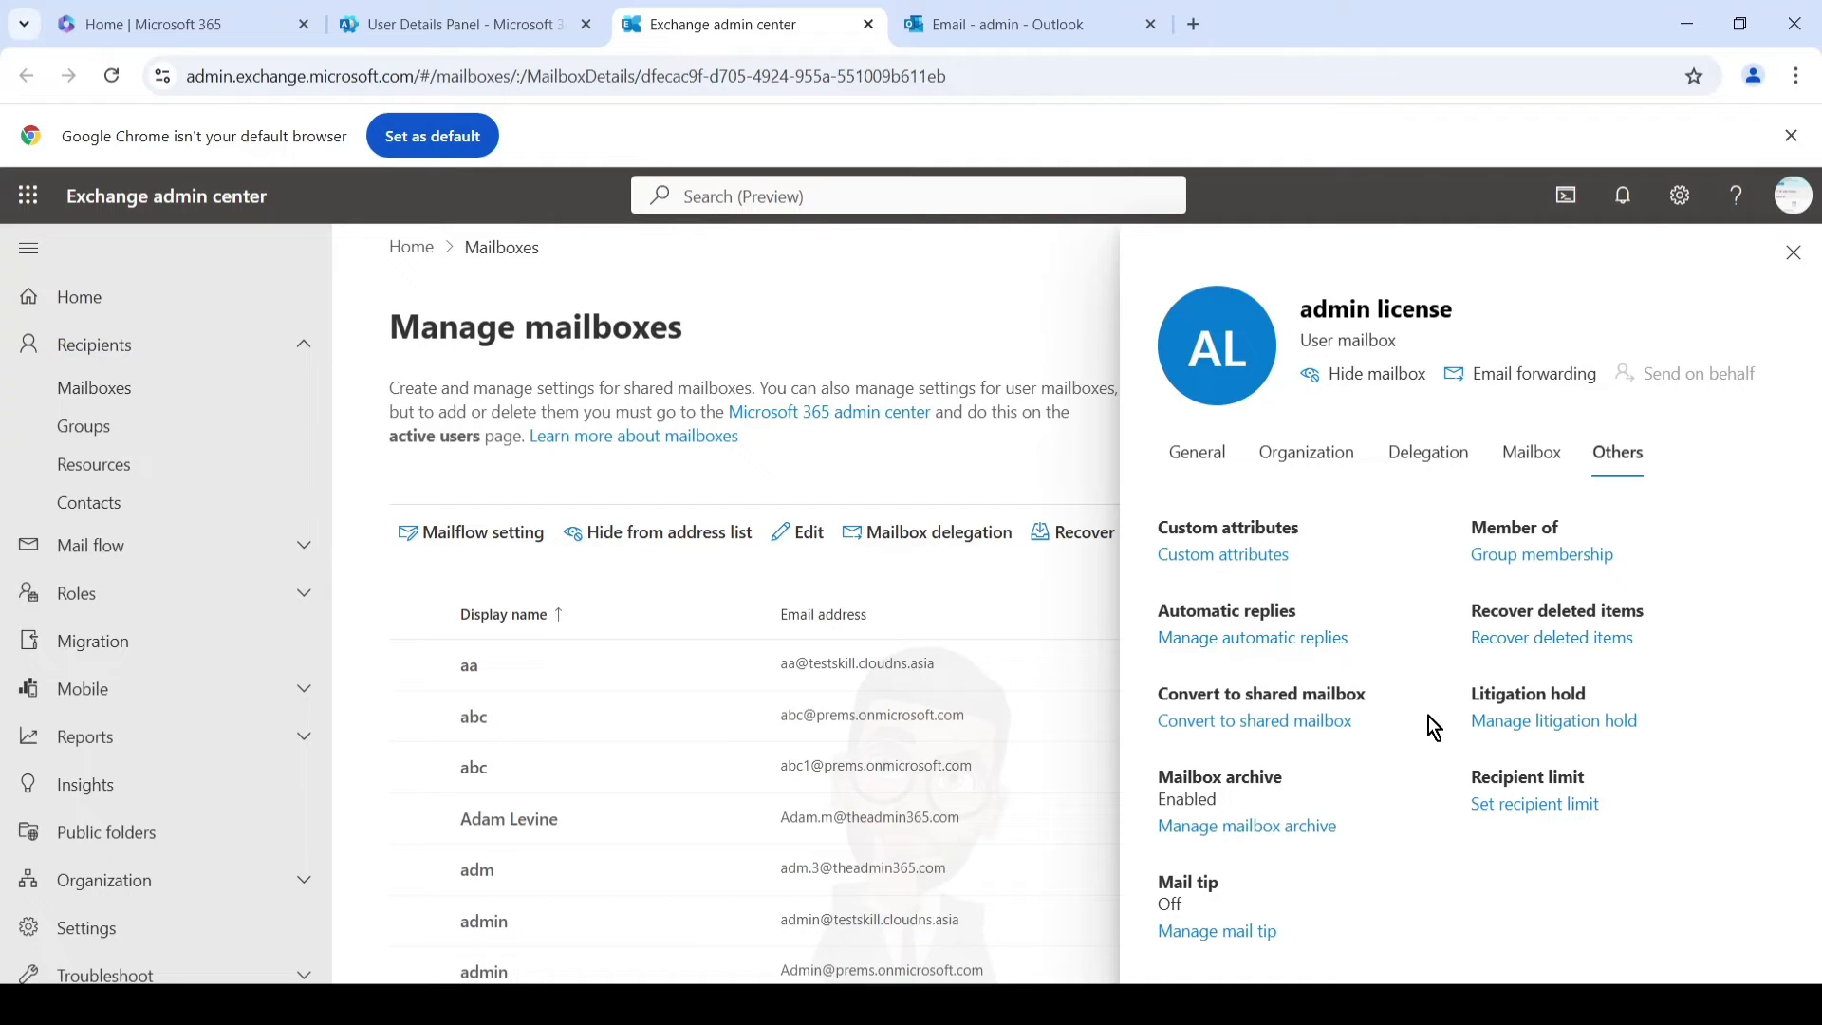
pyautogui.click(1530, 465)
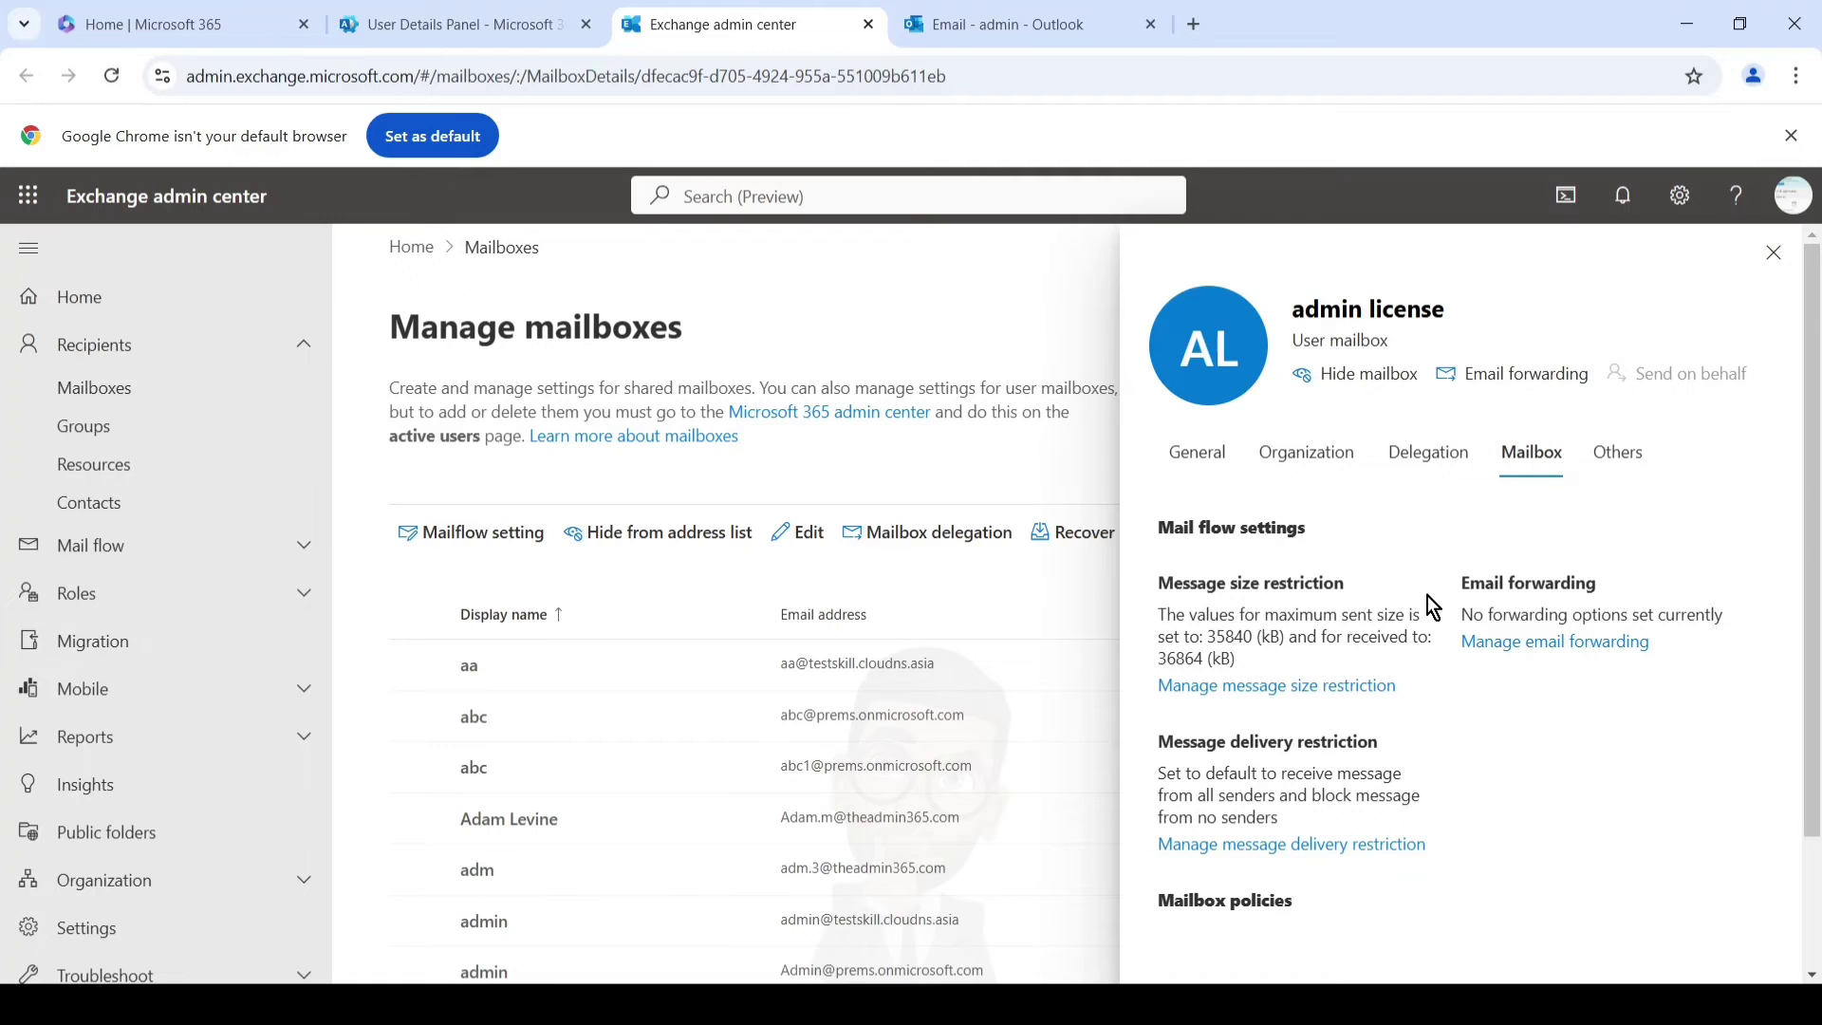
pyautogui.scroll(-3, 1427, 600)
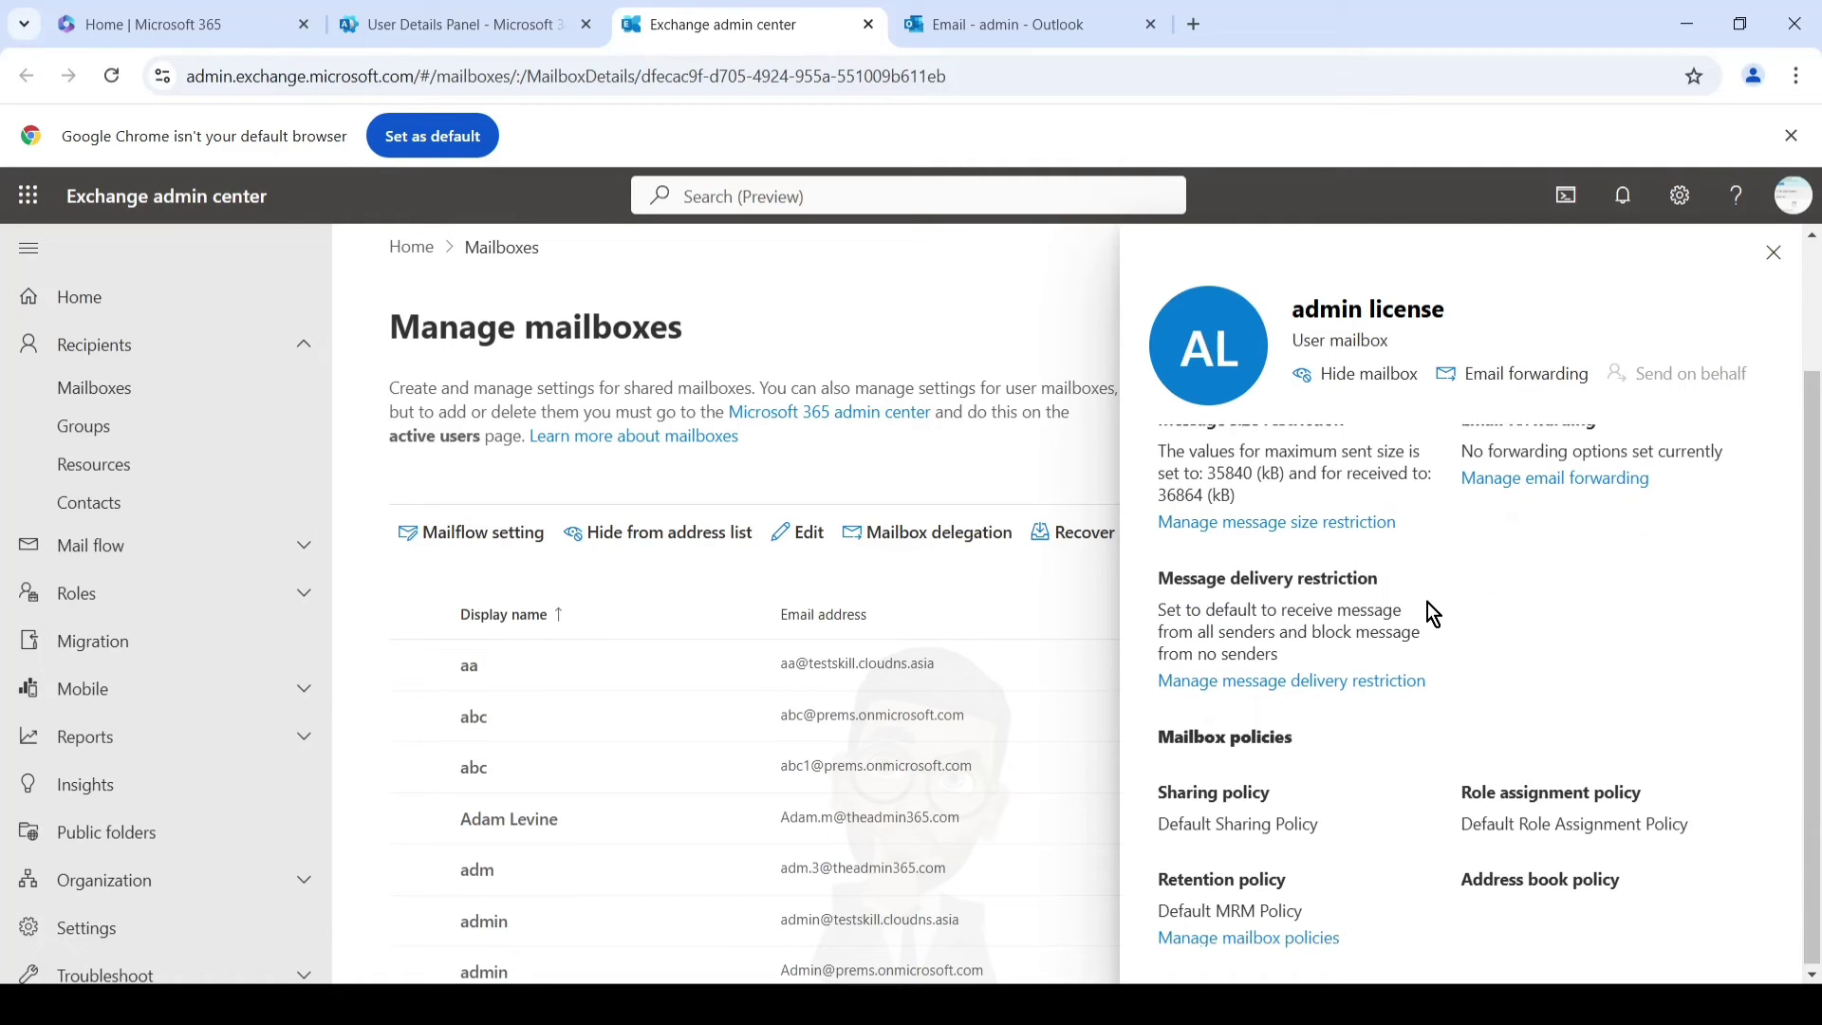
pyautogui.scroll(3, 1524, 490)
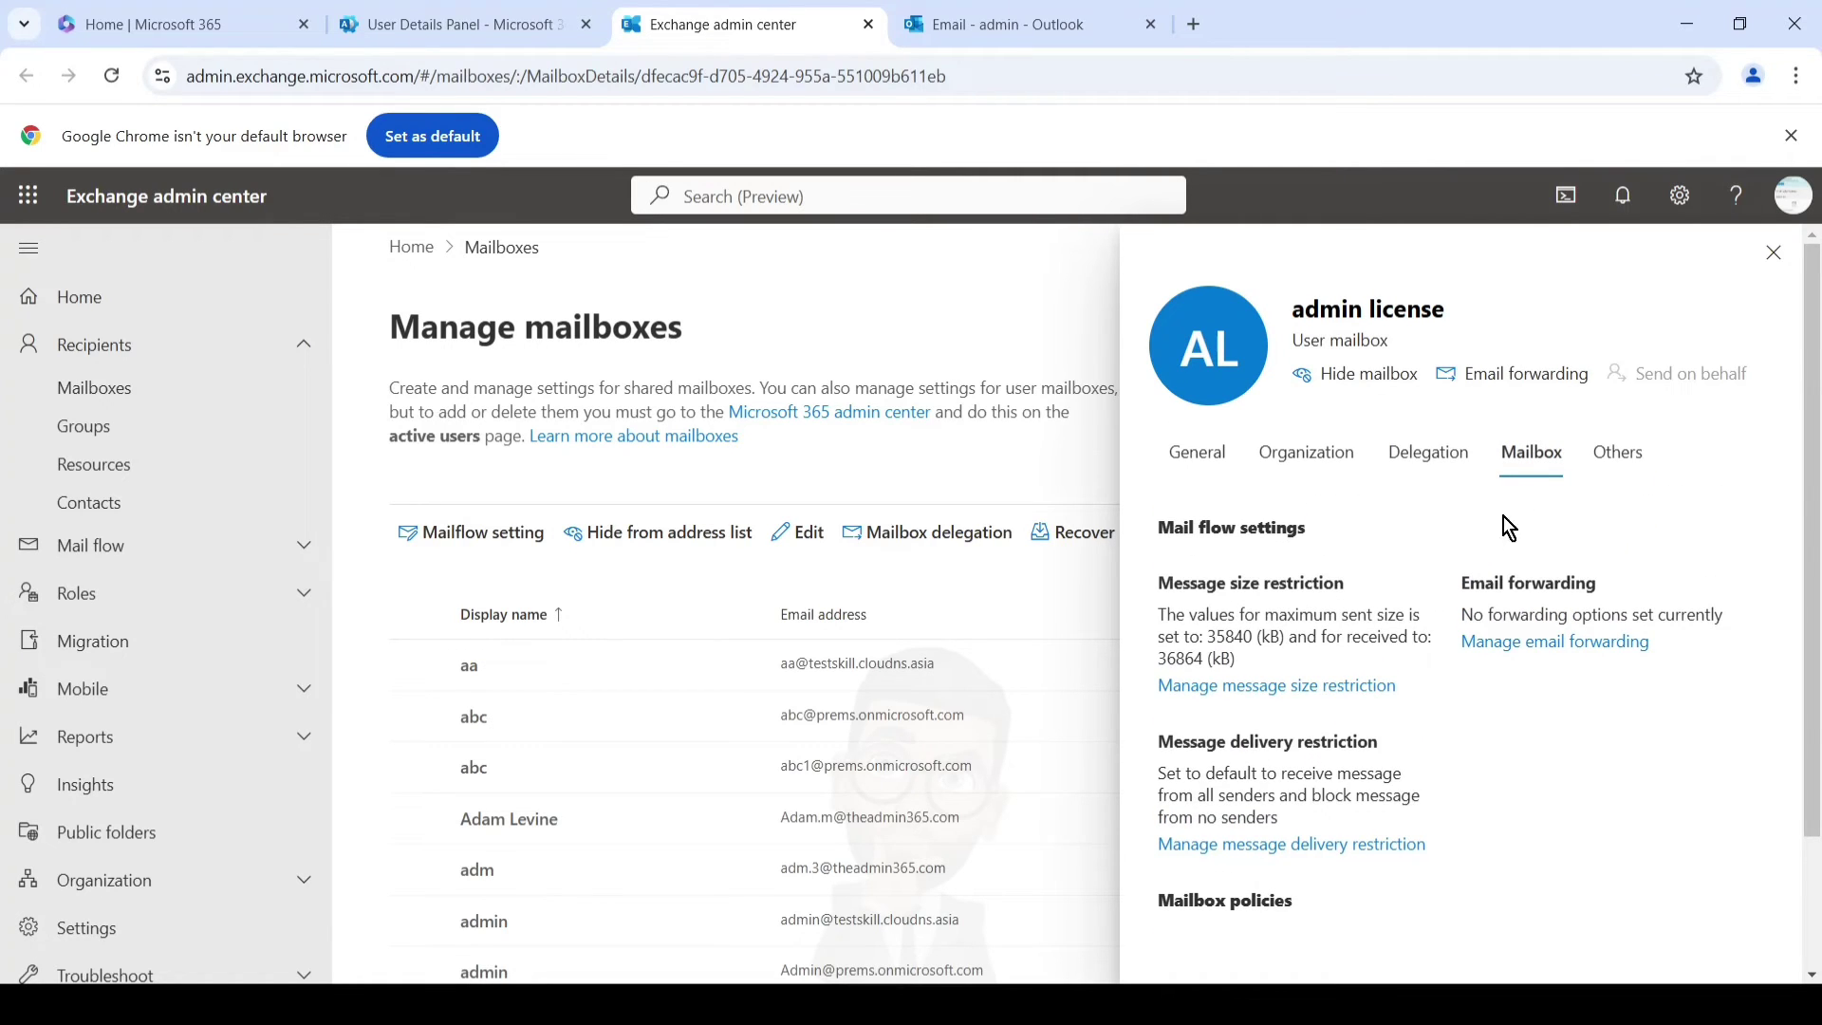
pyautogui.scroll(-3, 1480, 550)
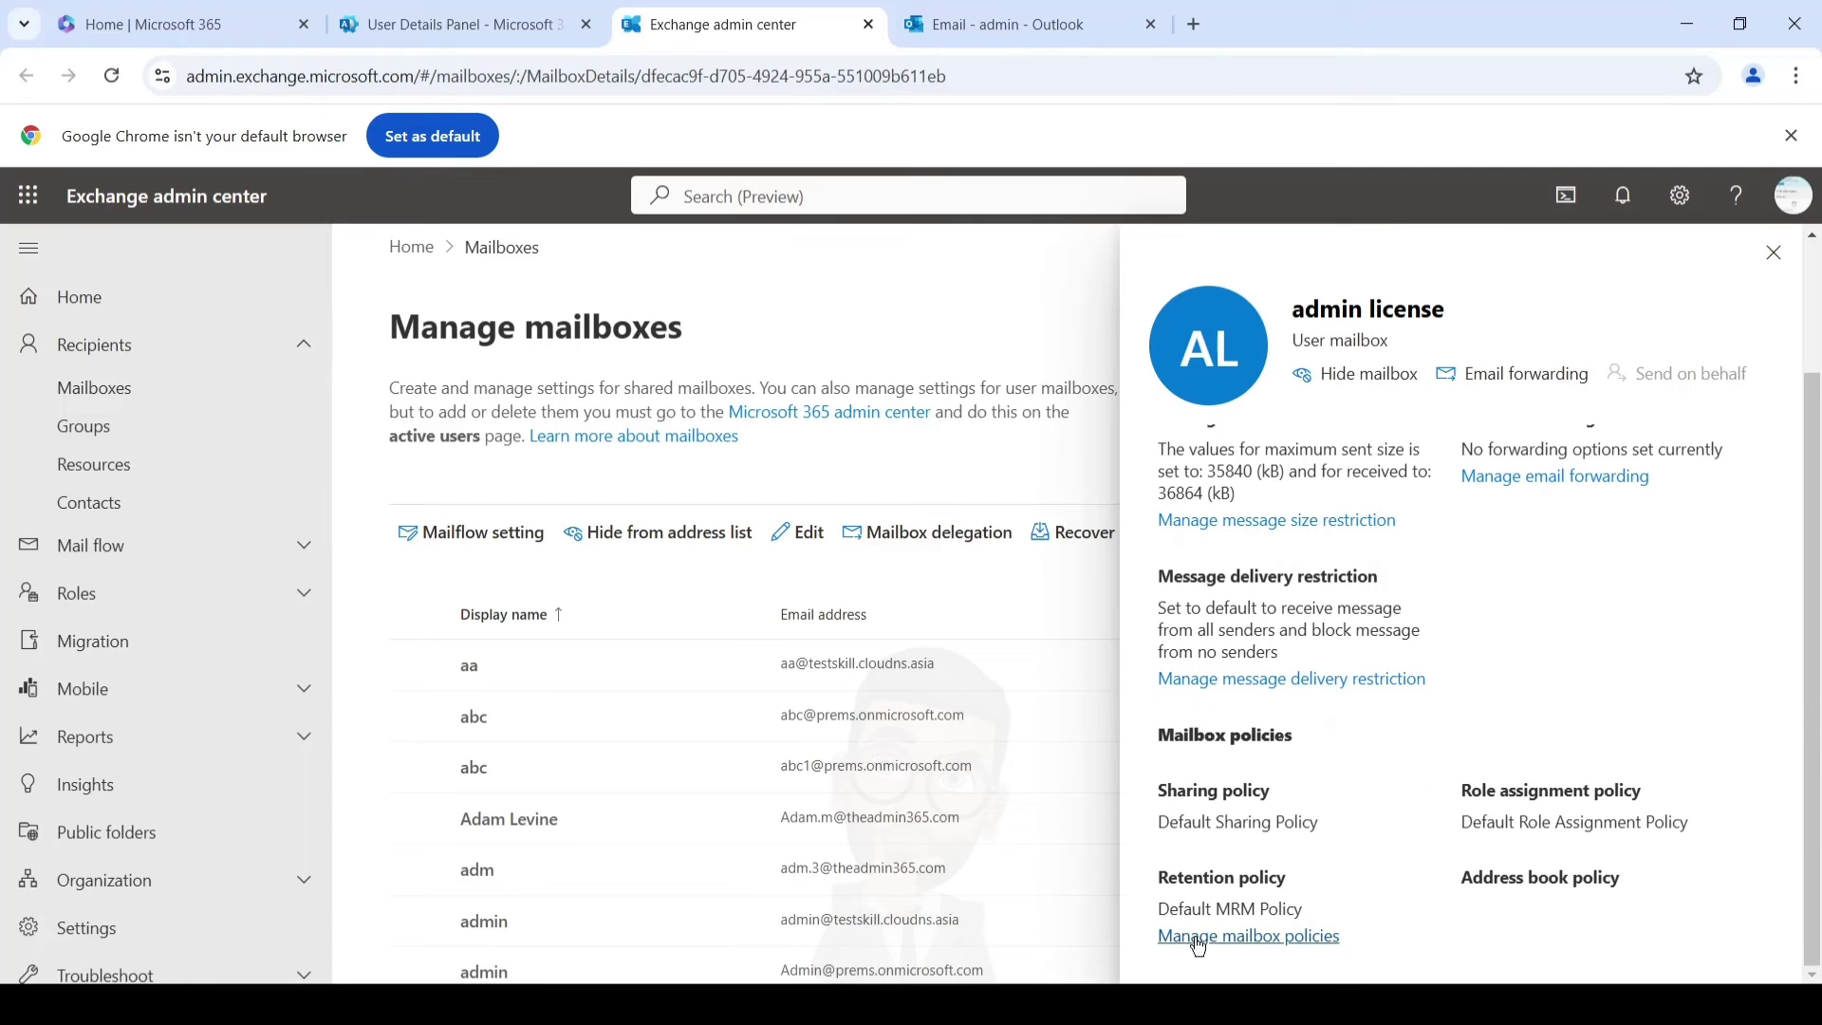
pyautogui.moveTo(1159, 908); pyautogui.dragTo(1271, 911)
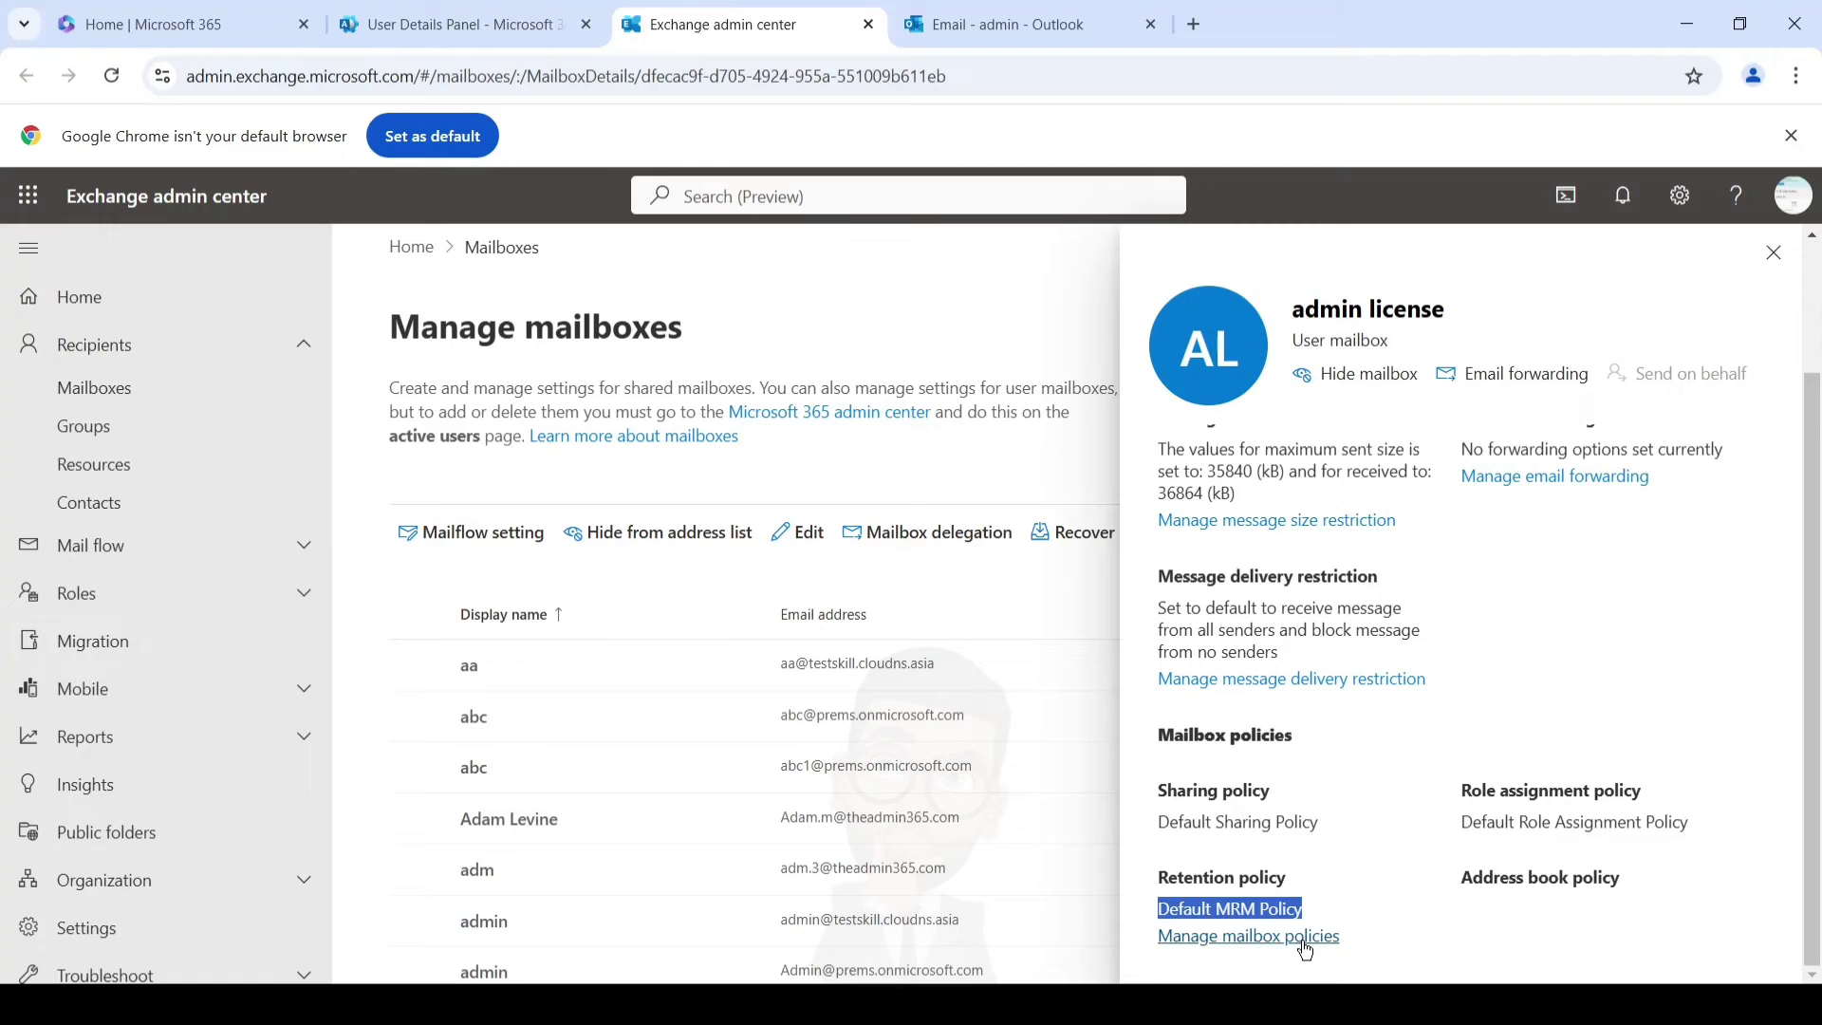
# Browse the Retention policy options under Manage mailbox policies and keep Default MRM Policy selected.
pyautogui.click(1304, 937)
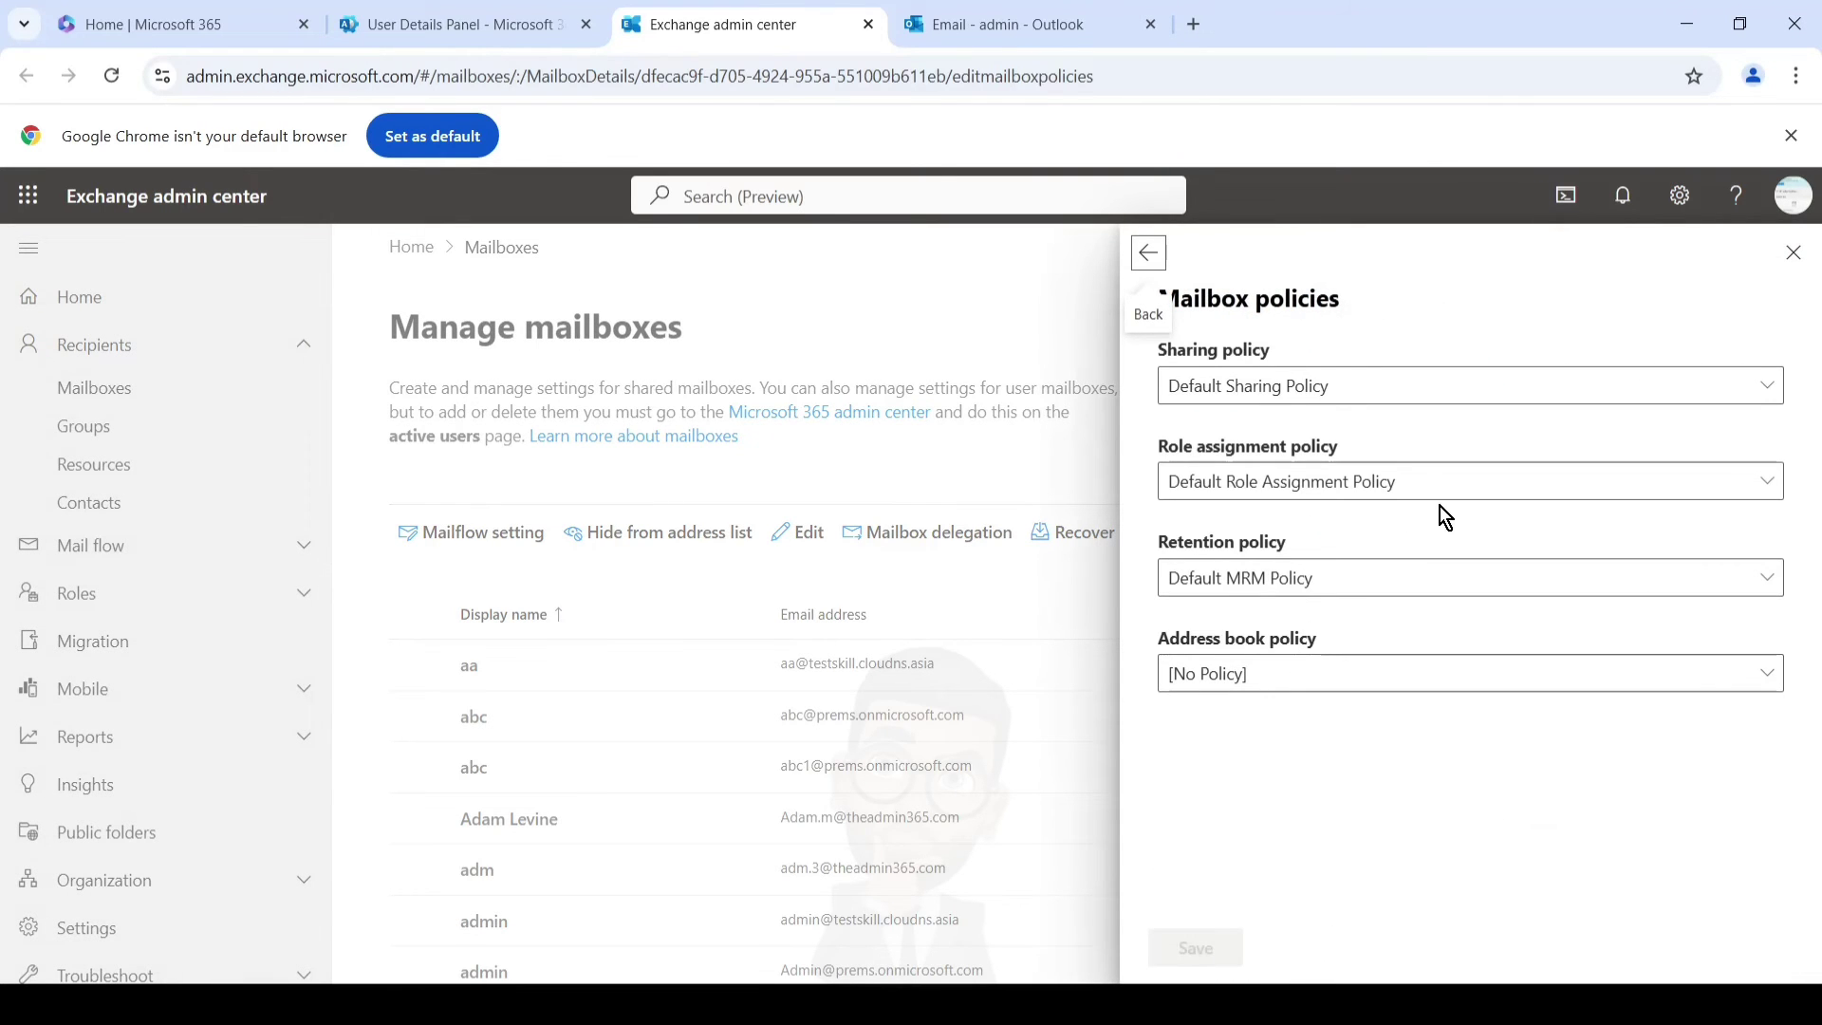
pyautogui.click(1749, 577)
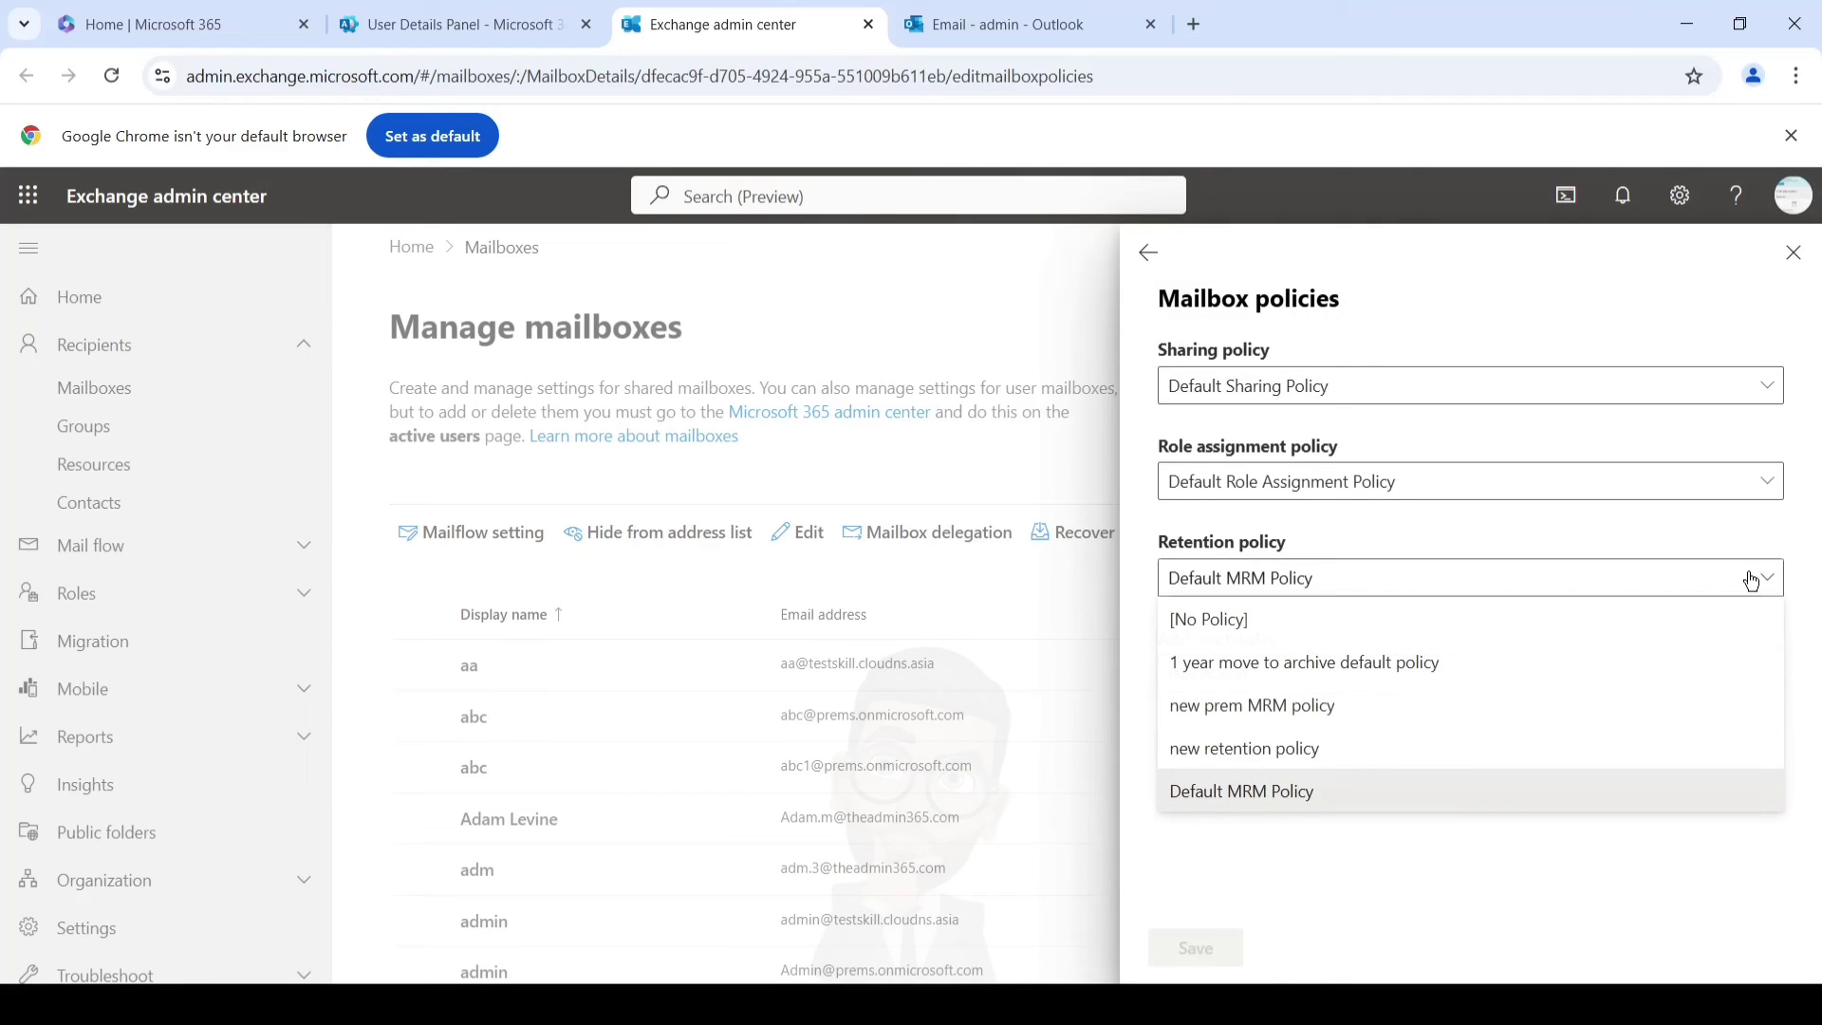
pyautogui.click(1325, 799)
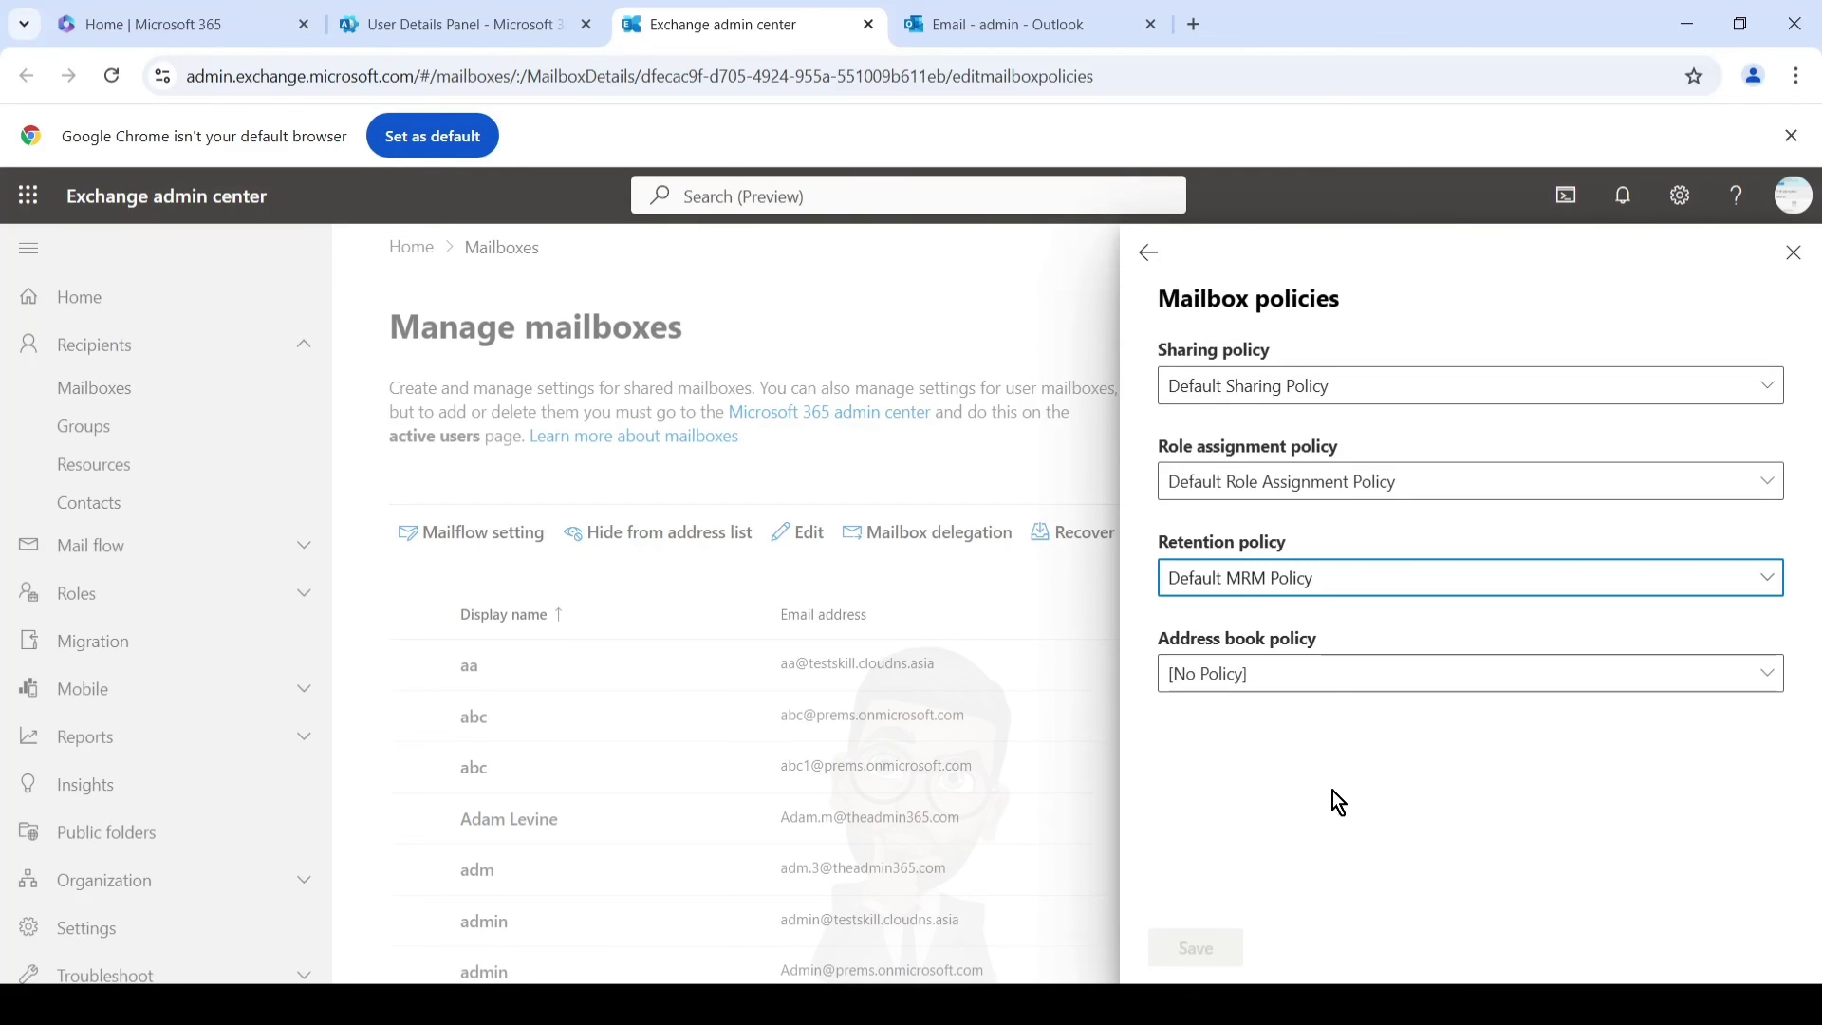
pyautogui.click(1334, 789)
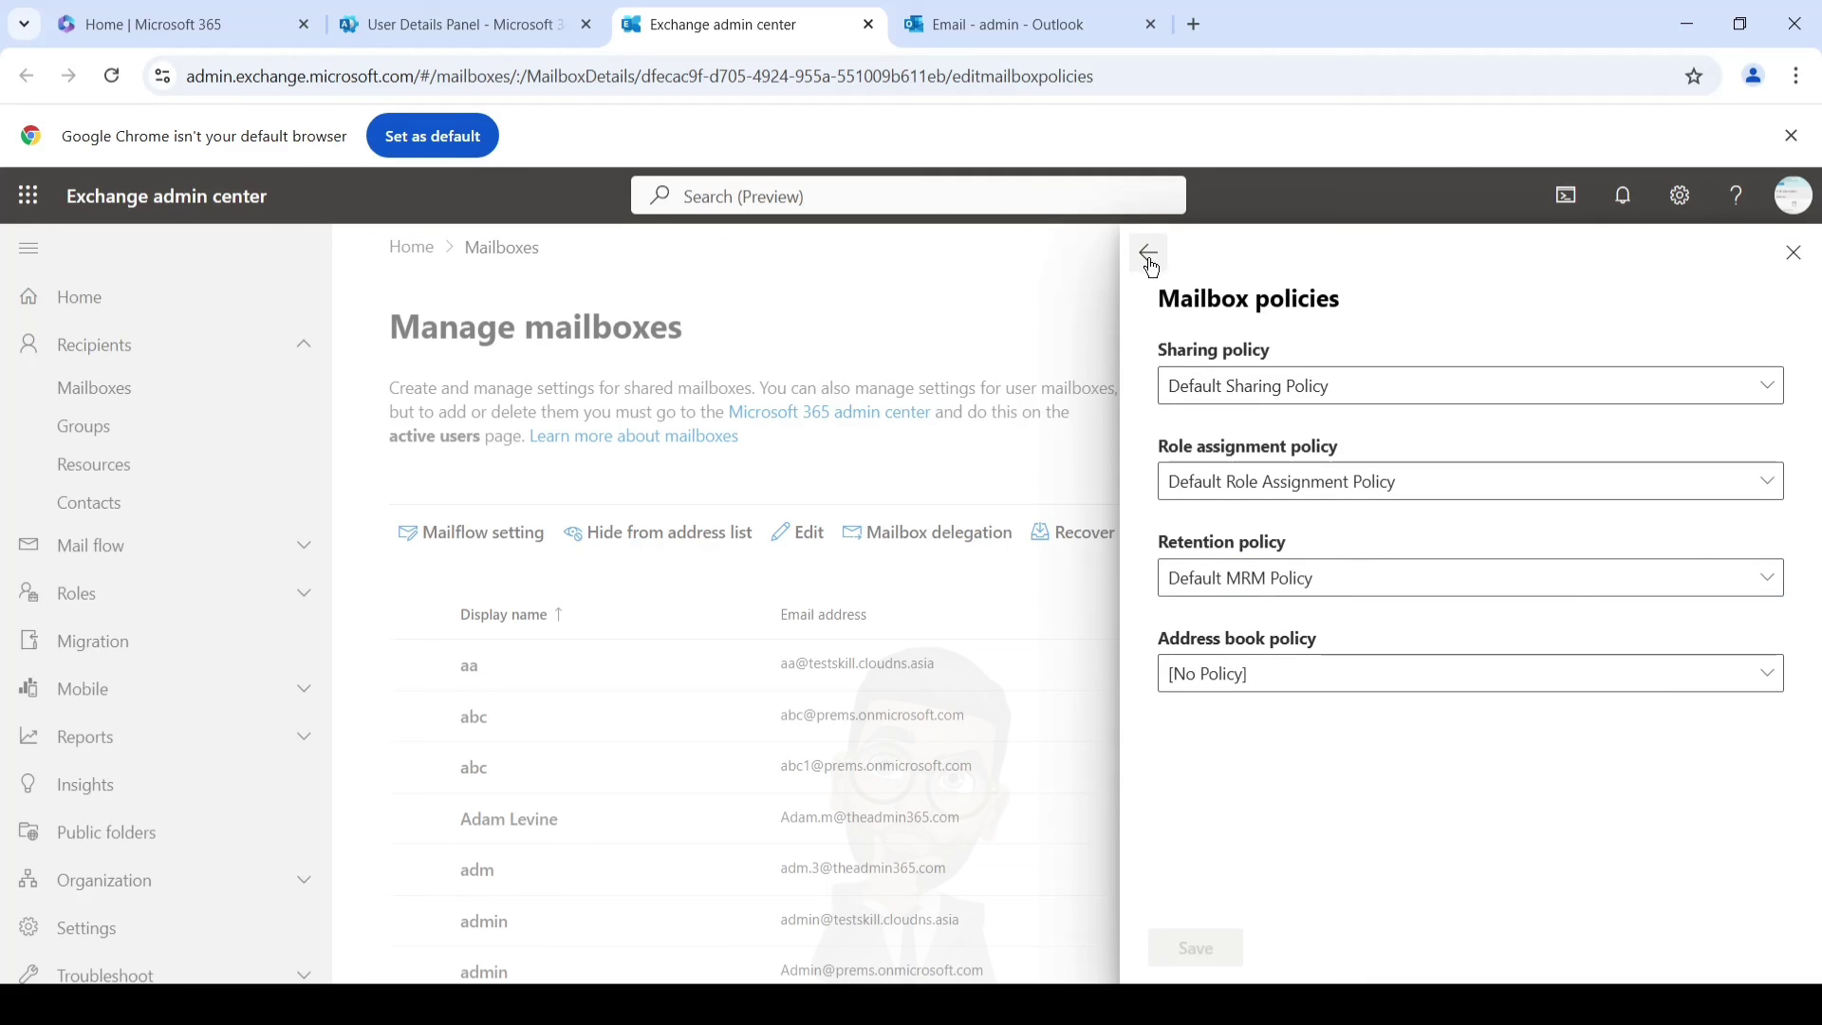
# Close the Mailbox policies pane without saving any changes.
pyautogui.click(1791, 255)
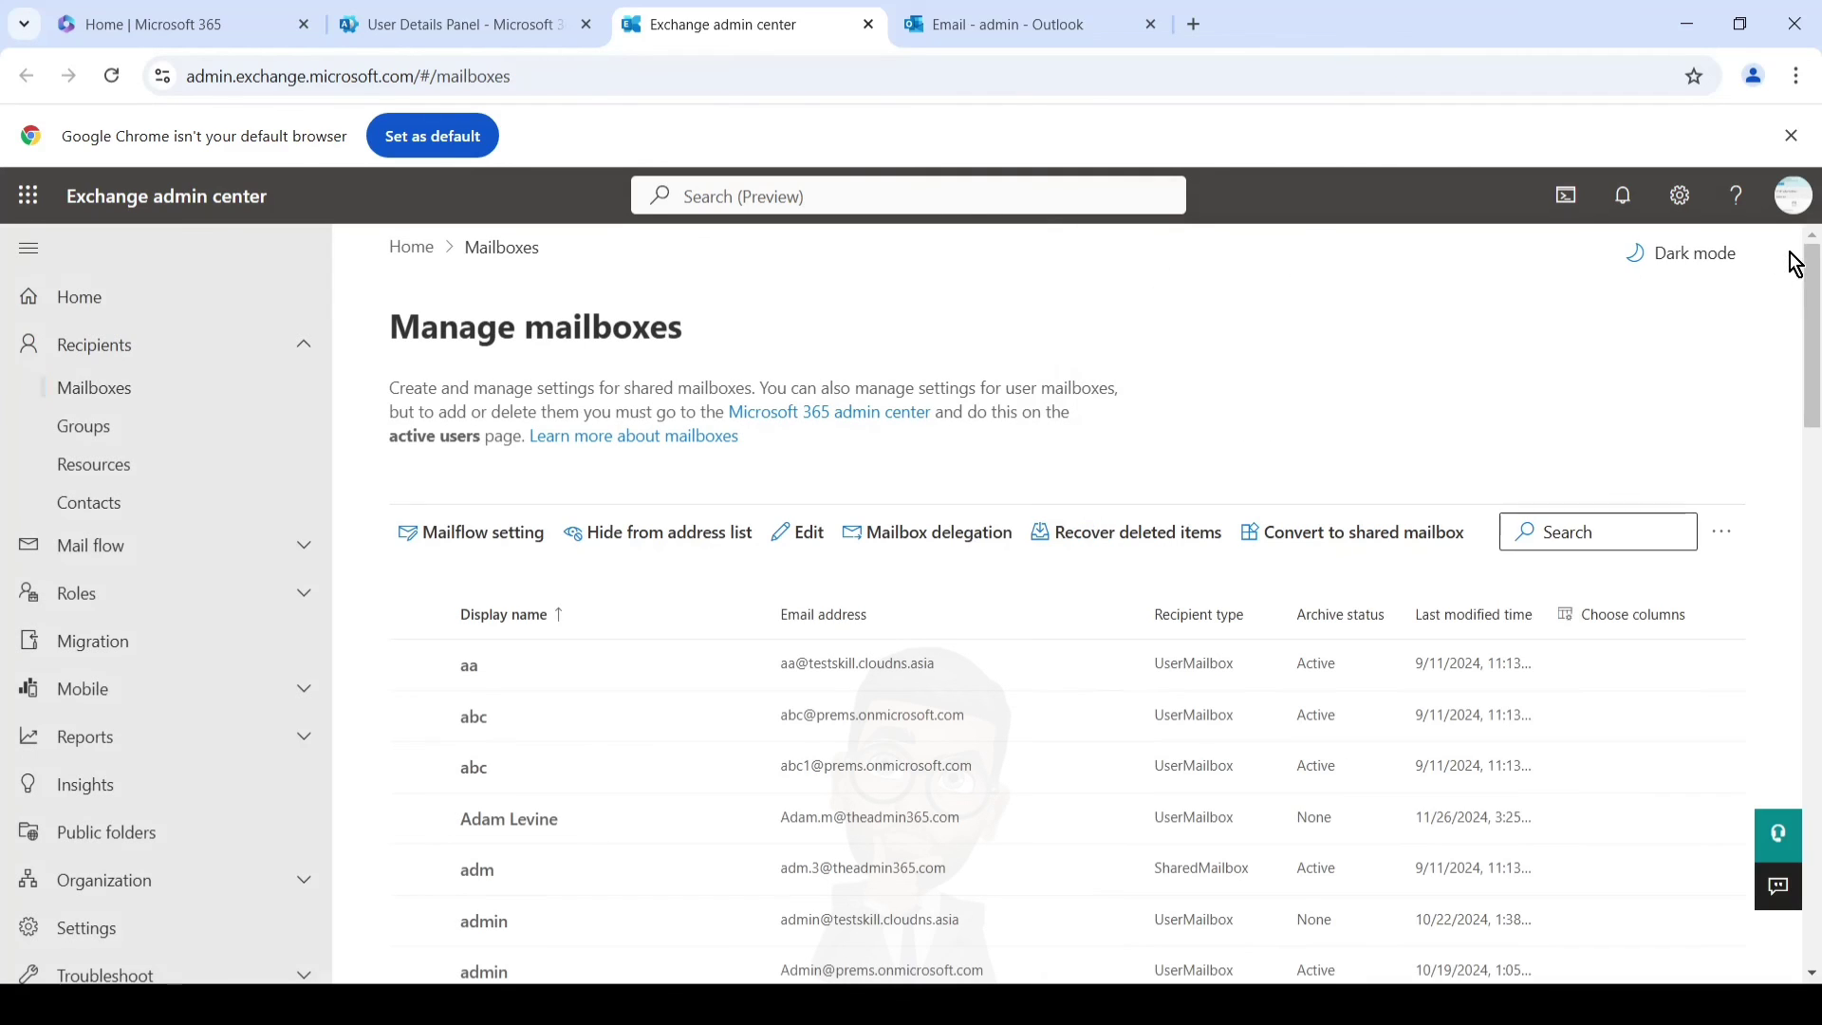